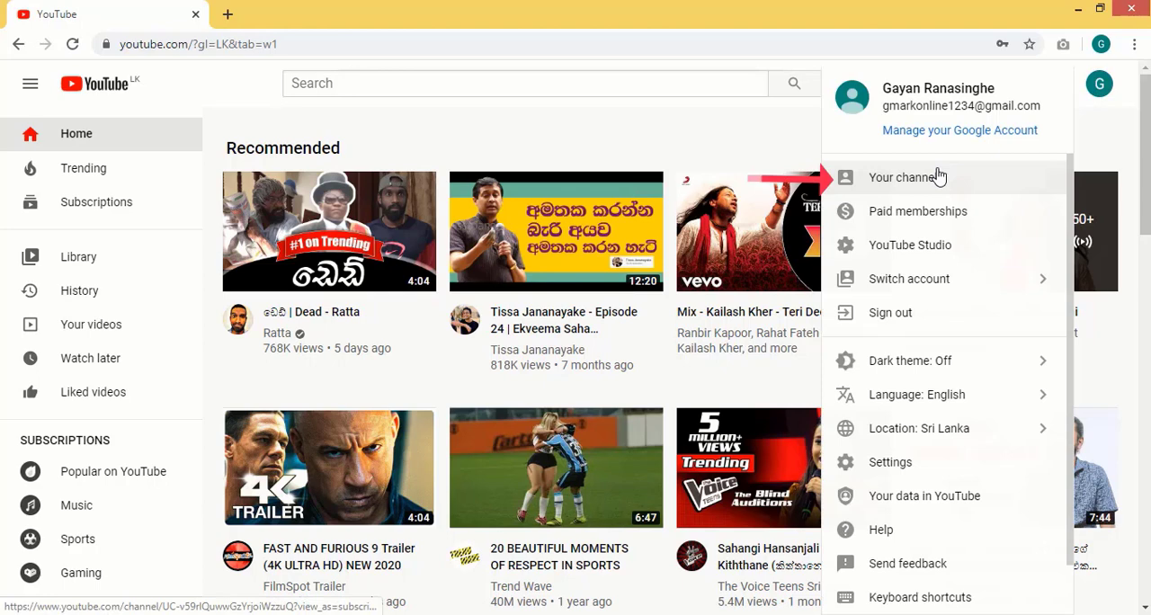
- Open your channel page, go to its YouTube Studio dashboard and dismiss the welcome dialog
click(938, 177)
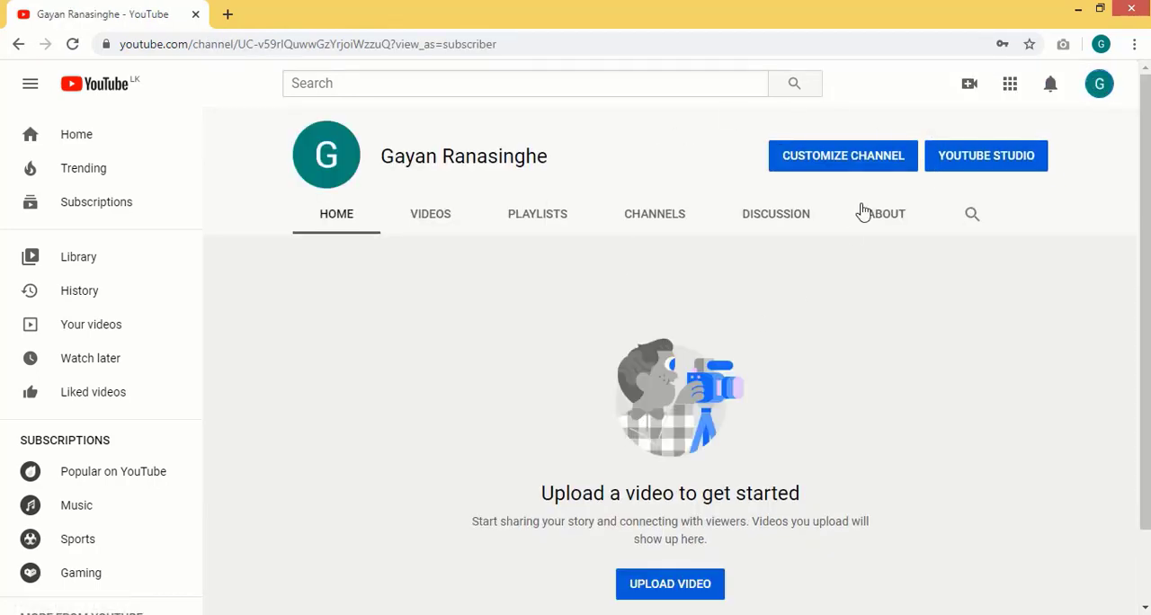
click(960, 171)
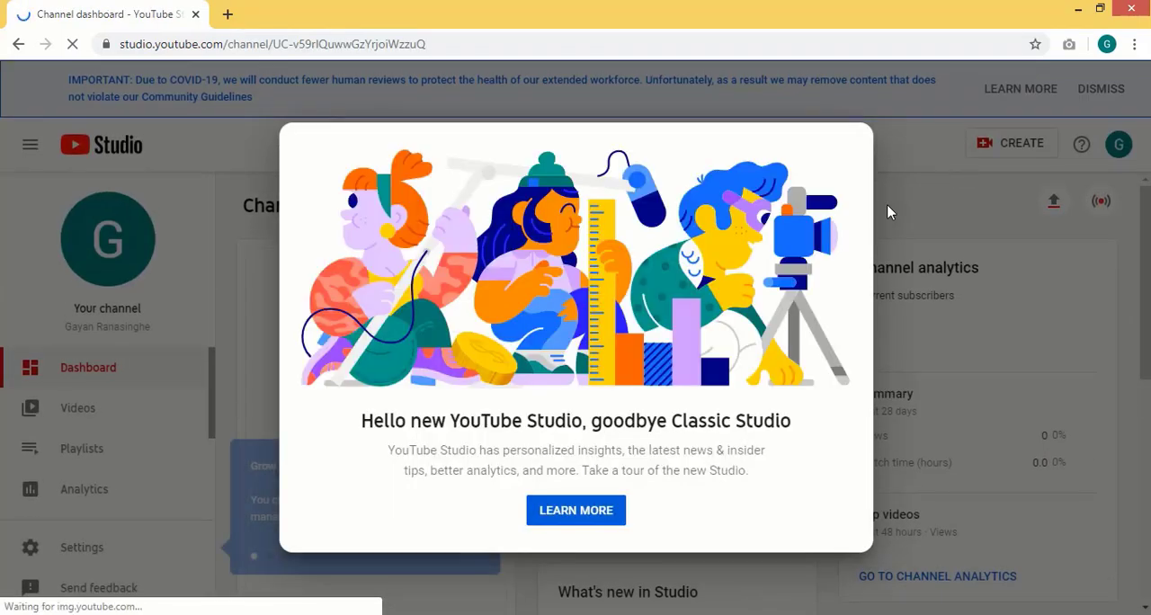
click(977, 325)
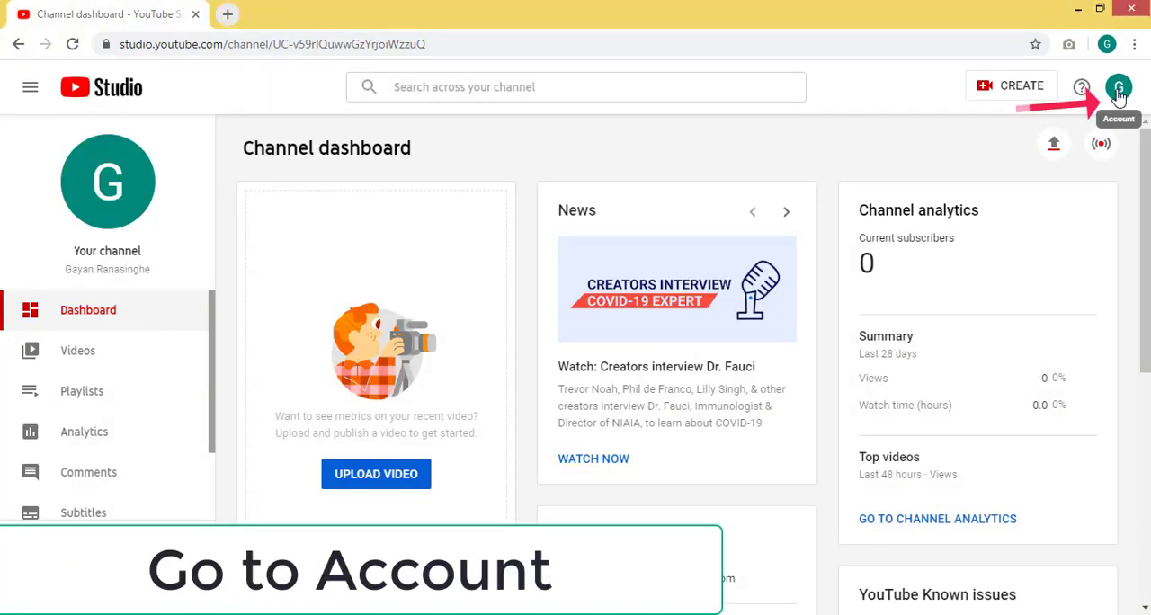
- Return from the Studio dashboard to your channel page and open channel customization
click(1119, 87)
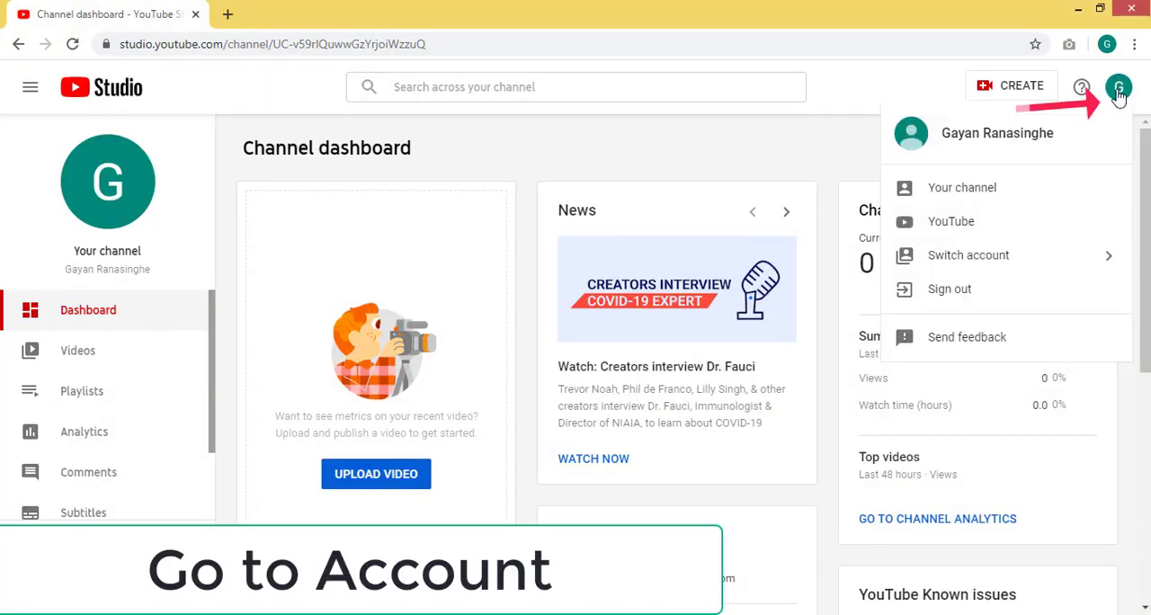
click(940, 196)
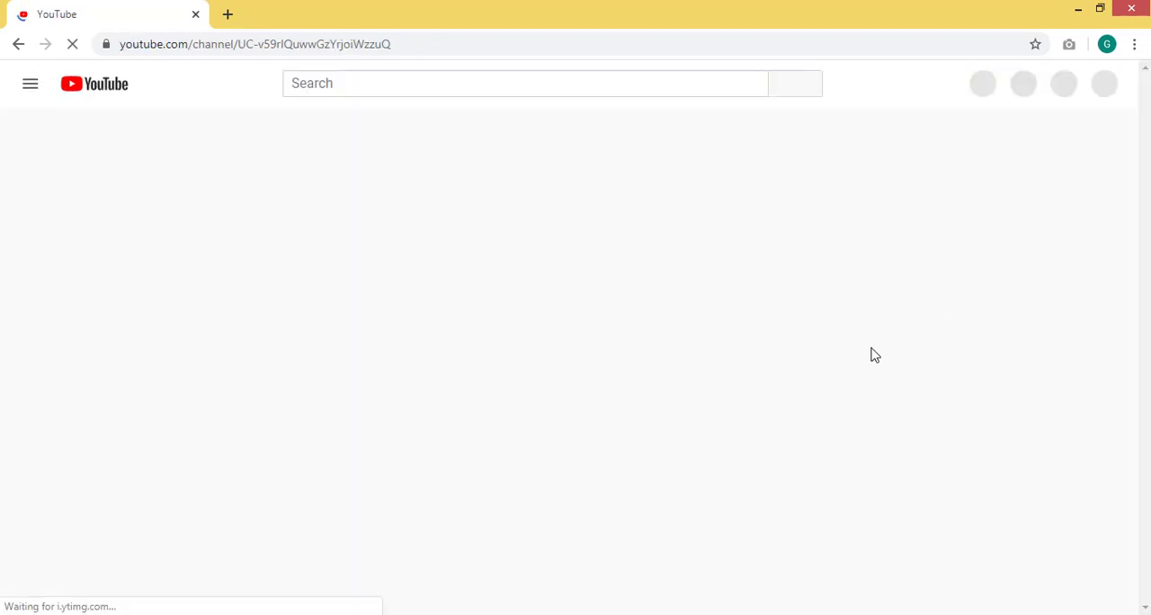
click(834, 173)
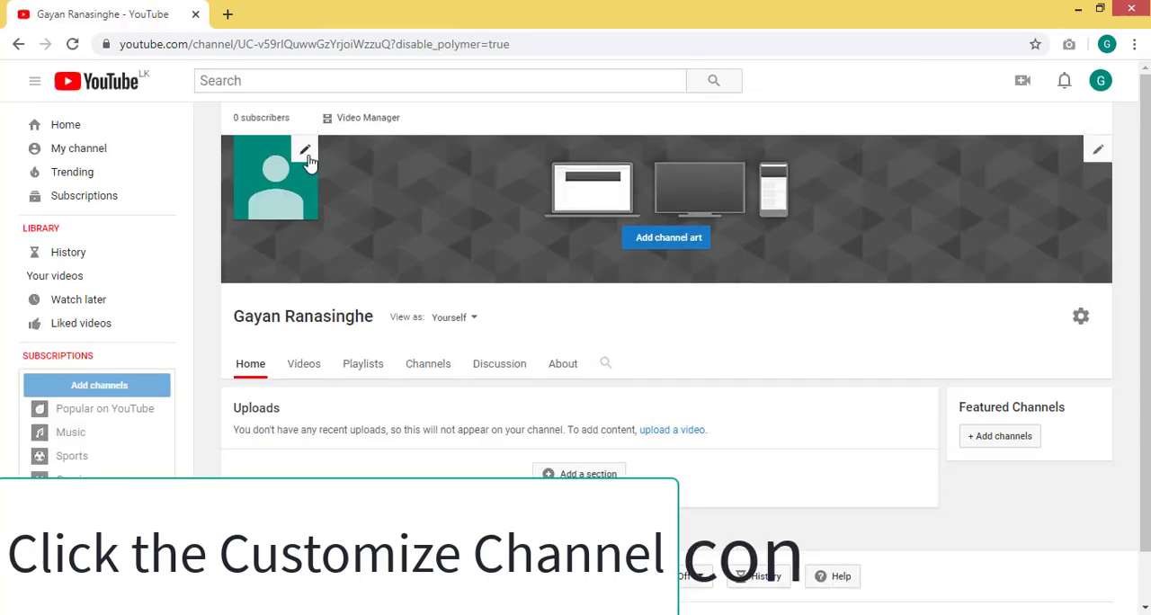
- Upload the image ace from the yt folder on the Desktop and set it as the channel's profile photo
click(307, 160)
click(759, 371)
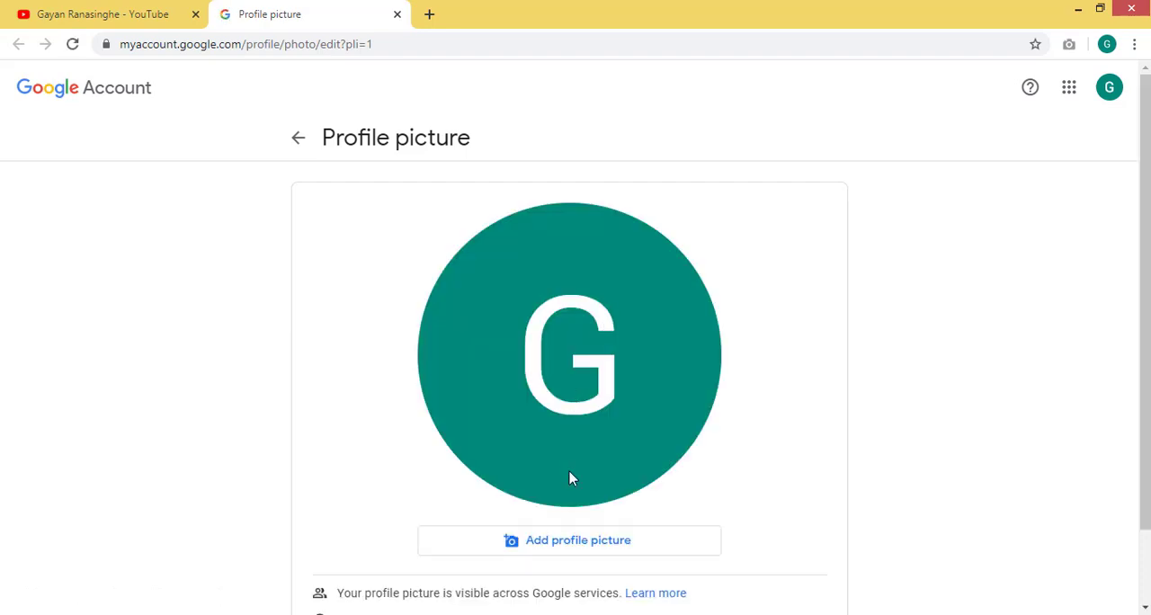
click(585, 543)
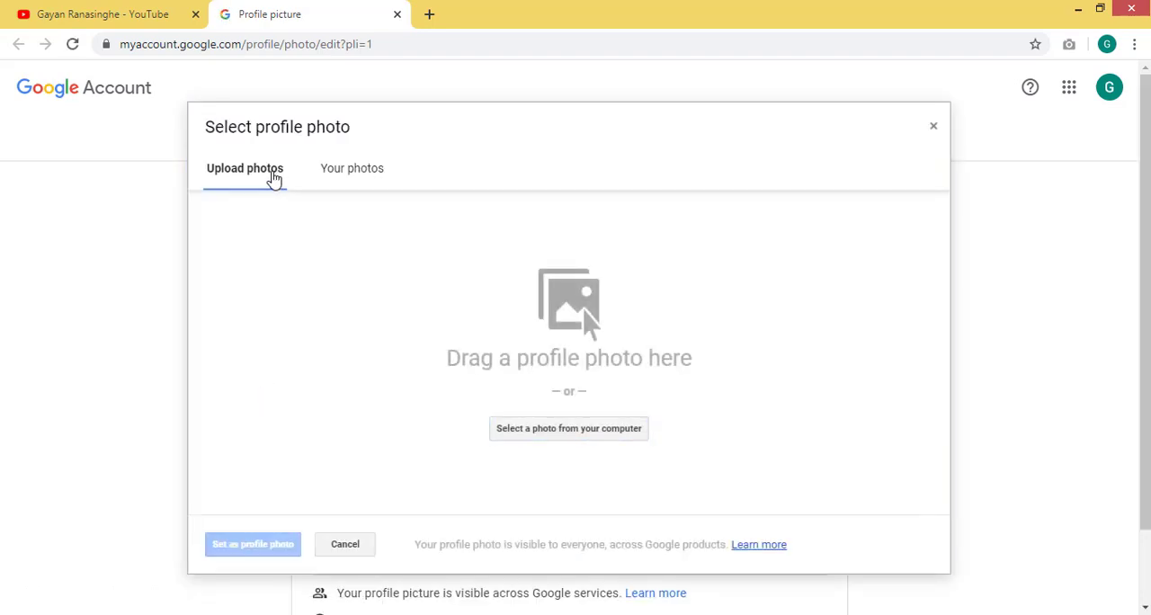
click(560, 429)
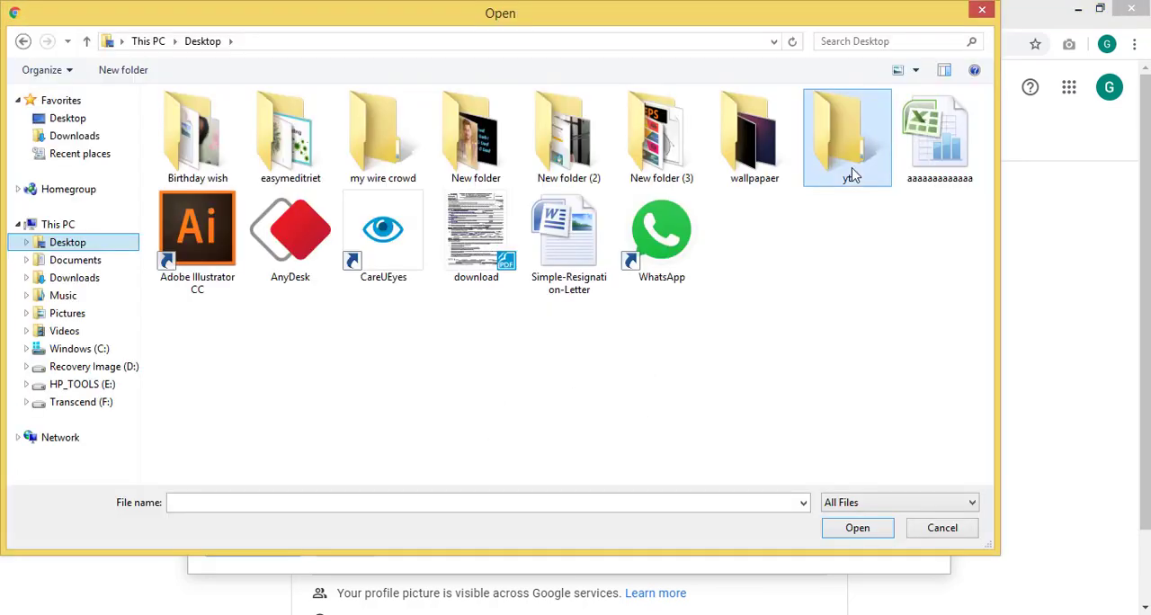
double_click(847, 153)
click(343, 167)
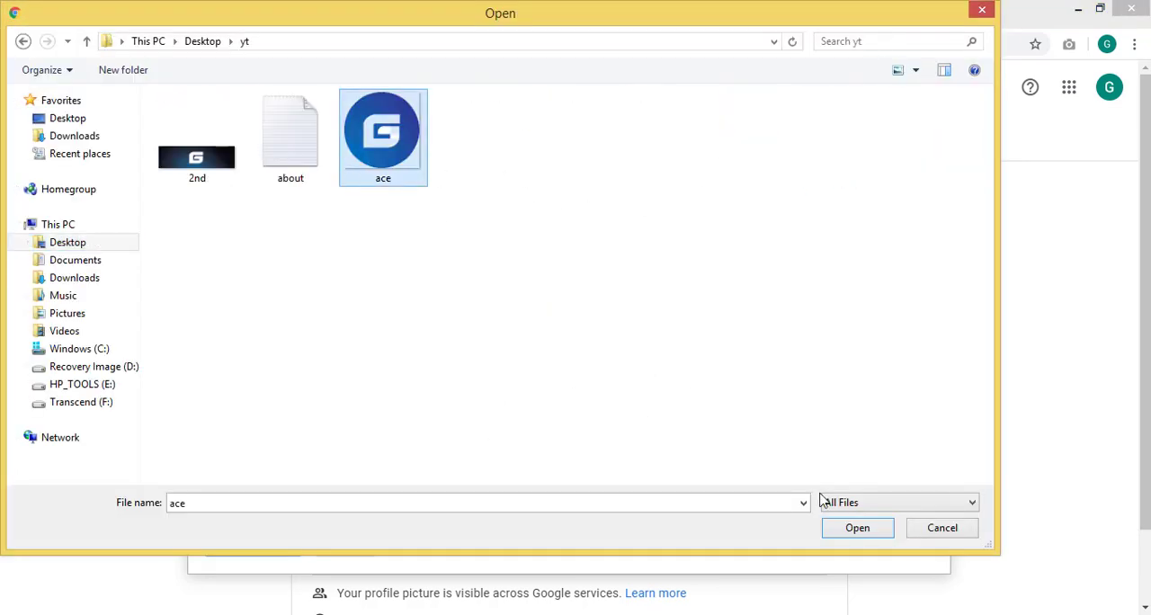
click(860, 532)
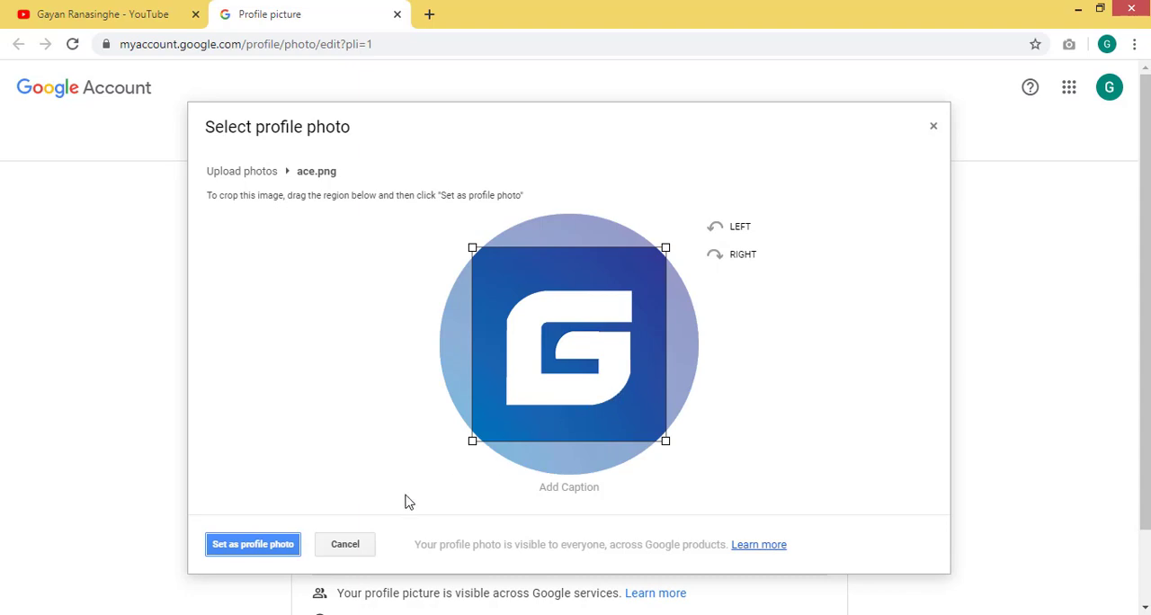
click(248, 557)
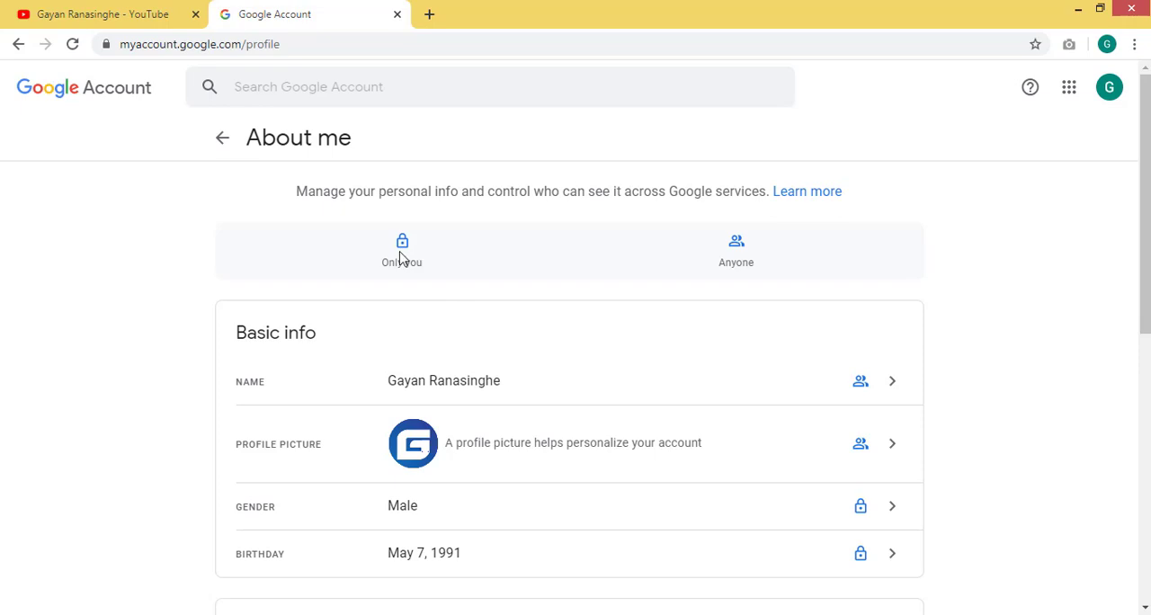
- Check the profile details on the Google Account's About me, Personal info and Home pages
scroll(689, 278, down, 6)
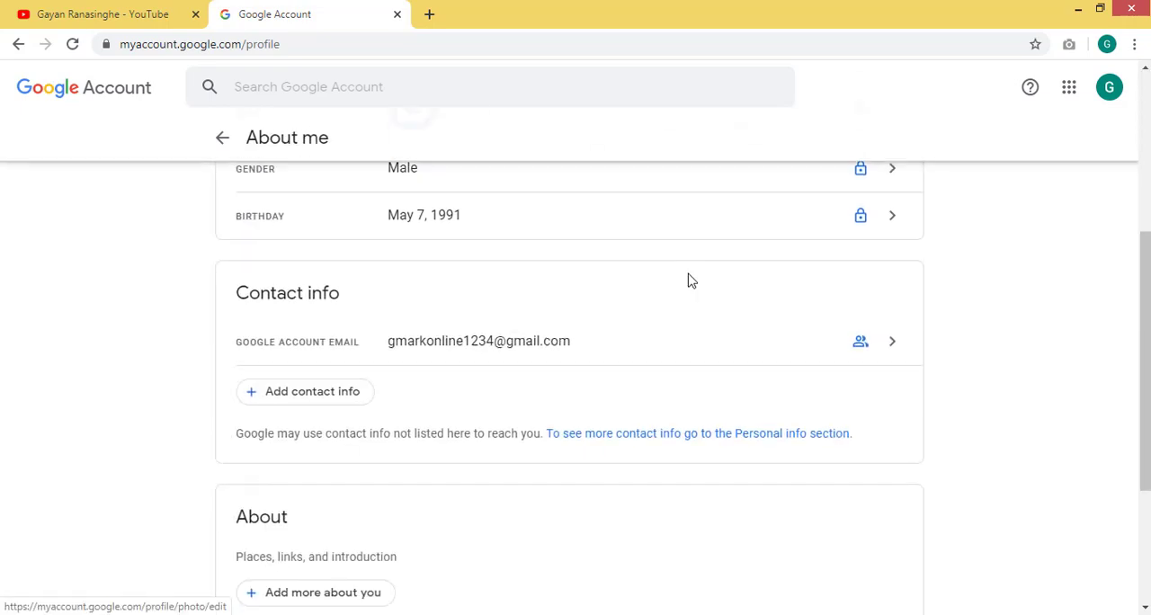
scroll(689, 280, up, 6)
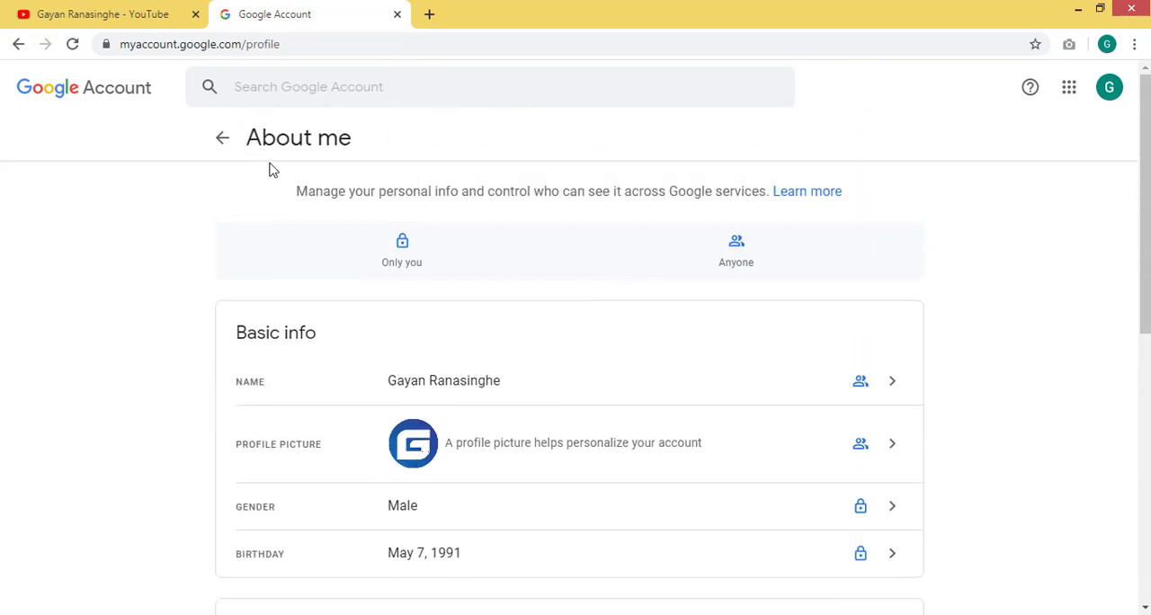
click(220, 141)
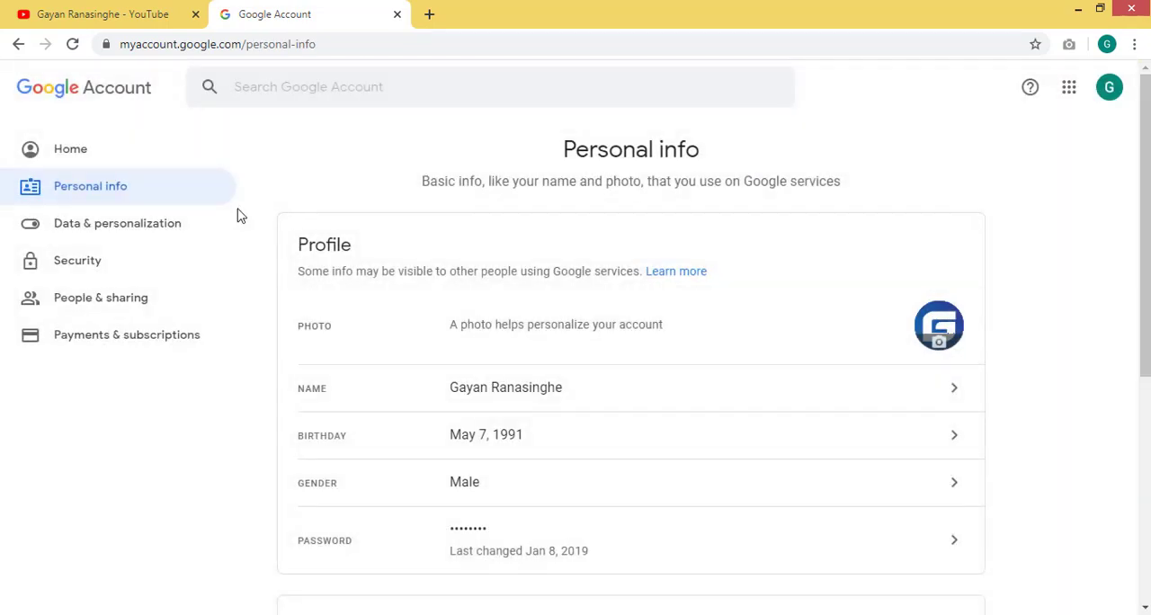
click(80, 153)
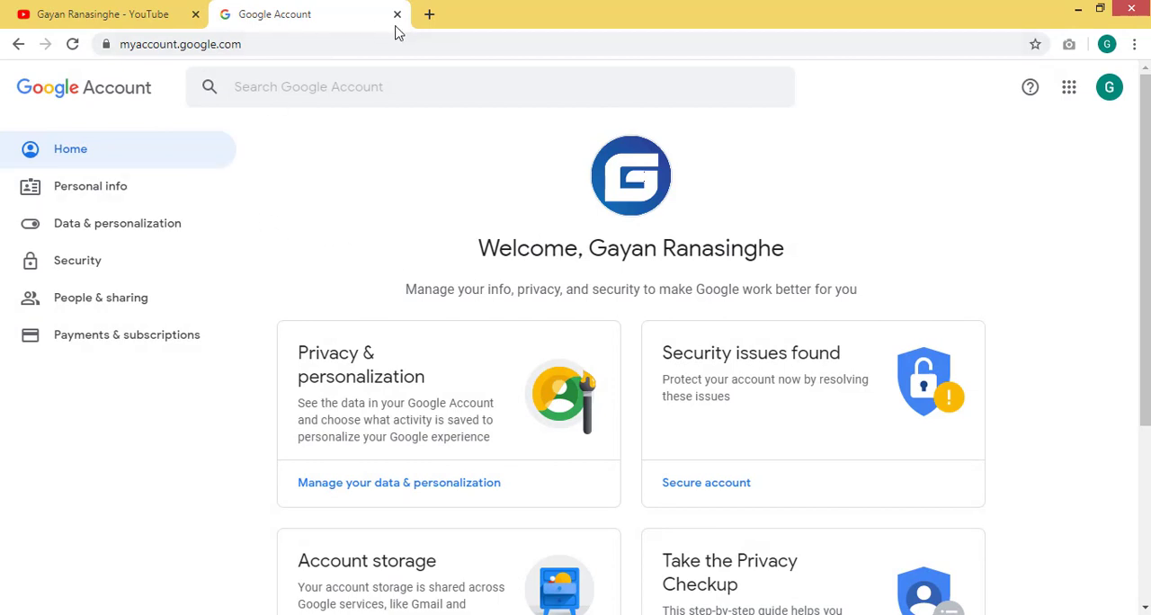
- Go back to the YouTube channel page and upload the image 2nd from the yt folder as channel art
click(126, 14)
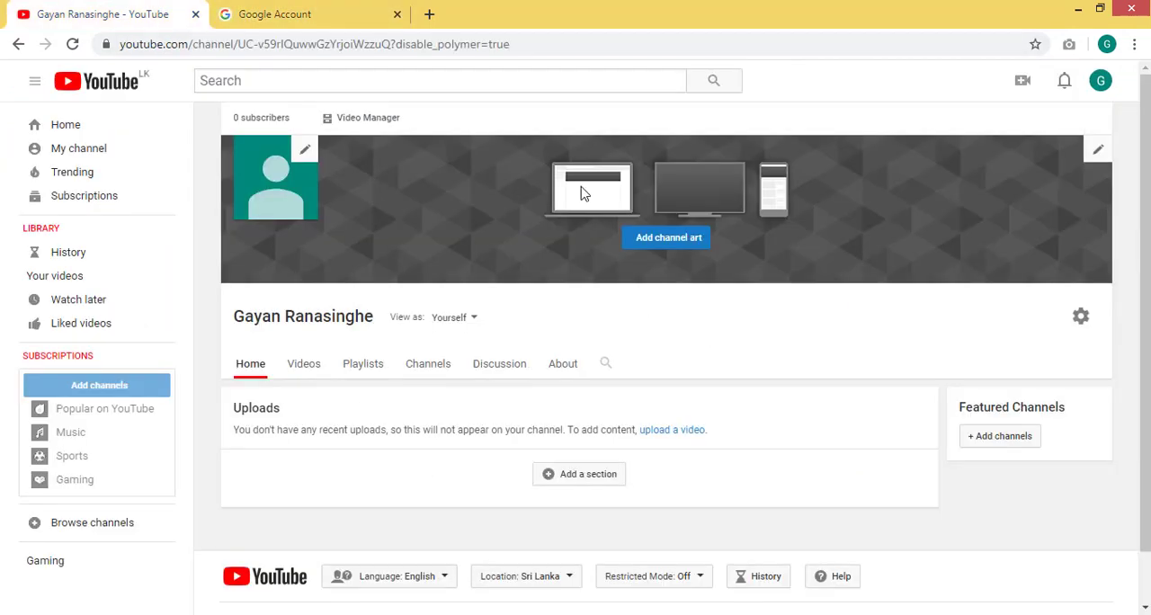
click(664, 241)
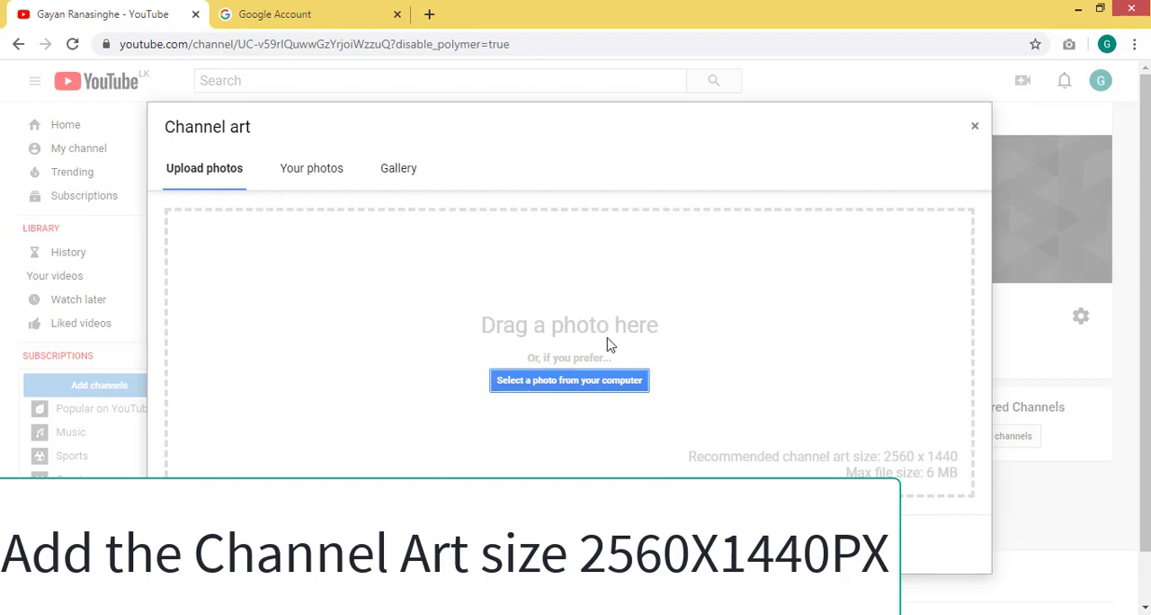
click(600, 394)
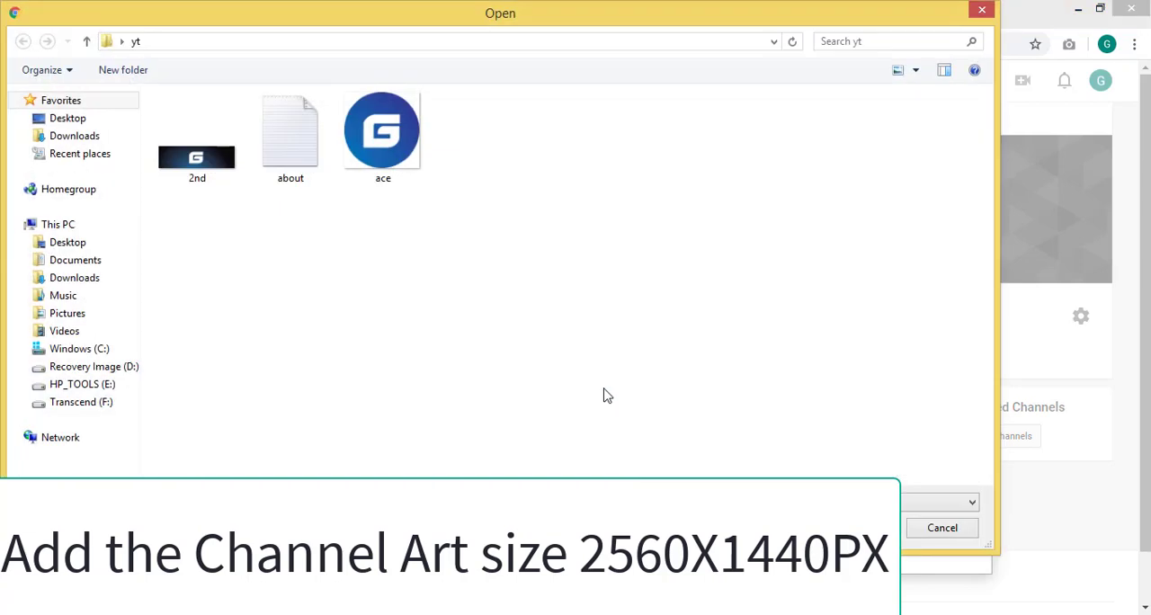
click(223, 185)
click(849, 528)
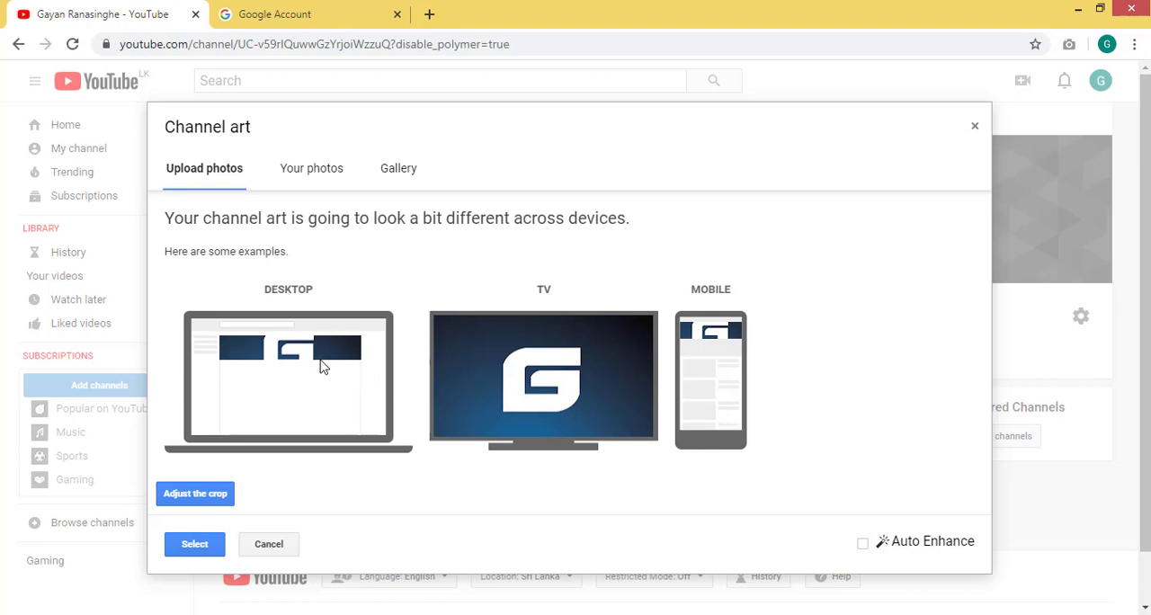
- Shift the channel art crop slightly to the left, preview it across devices and apply it to the channel
click(225, 494)
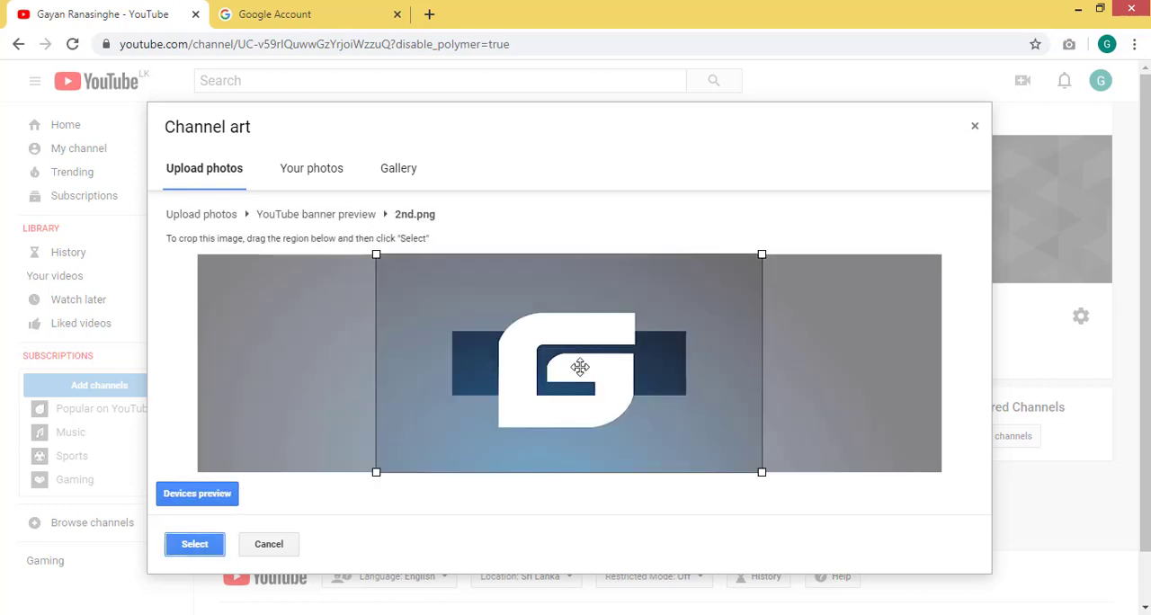
drag(579, 356, 568, 356)
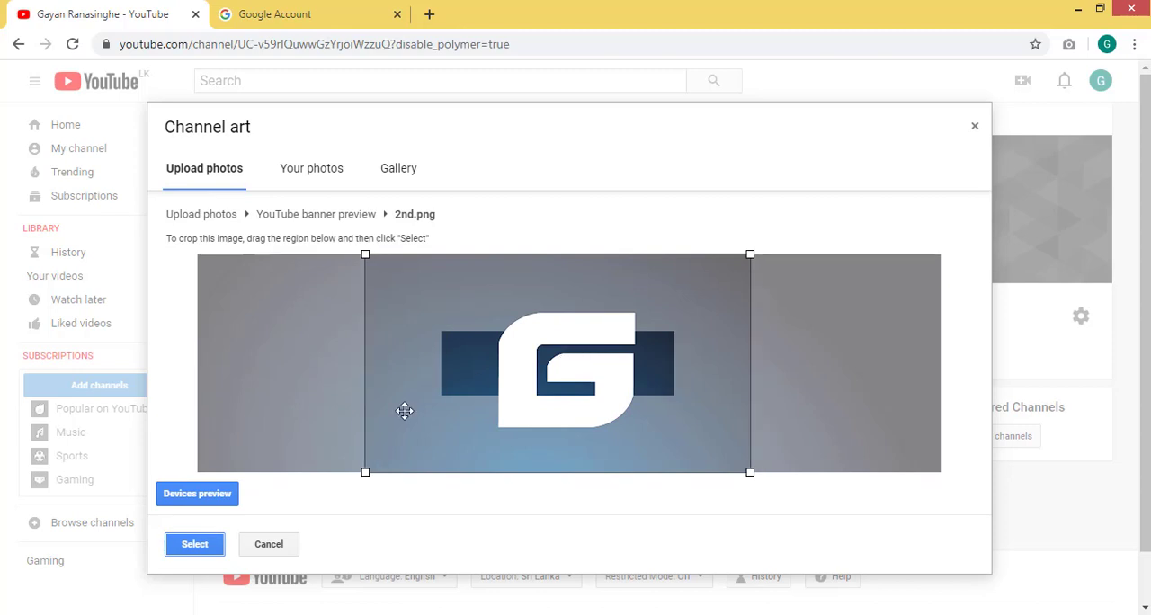
click(218, 500)
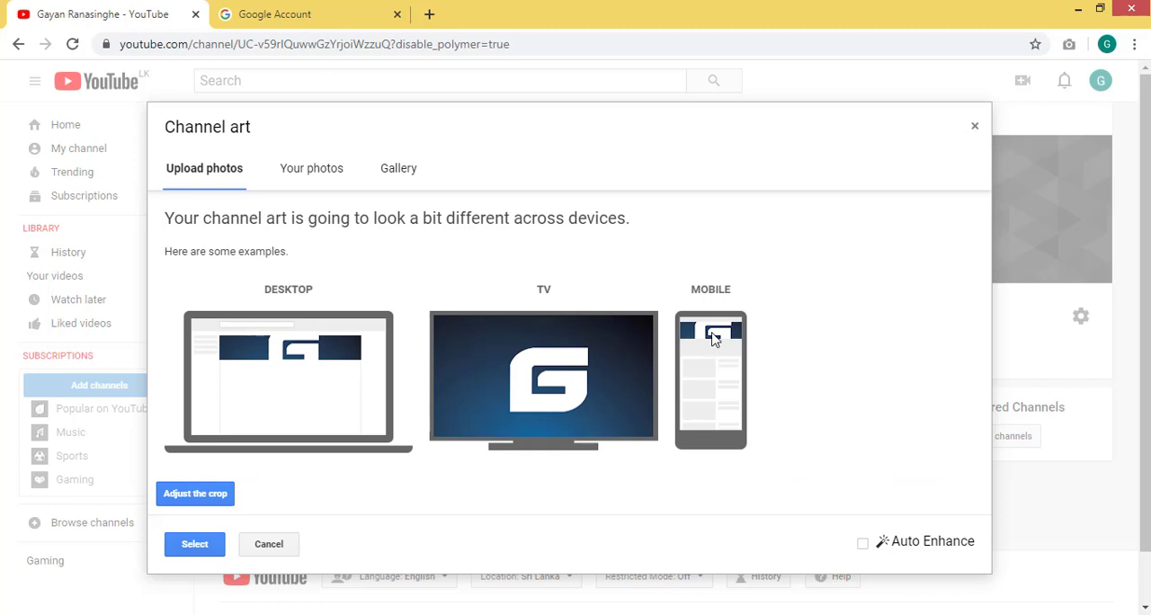
click(212, 546)
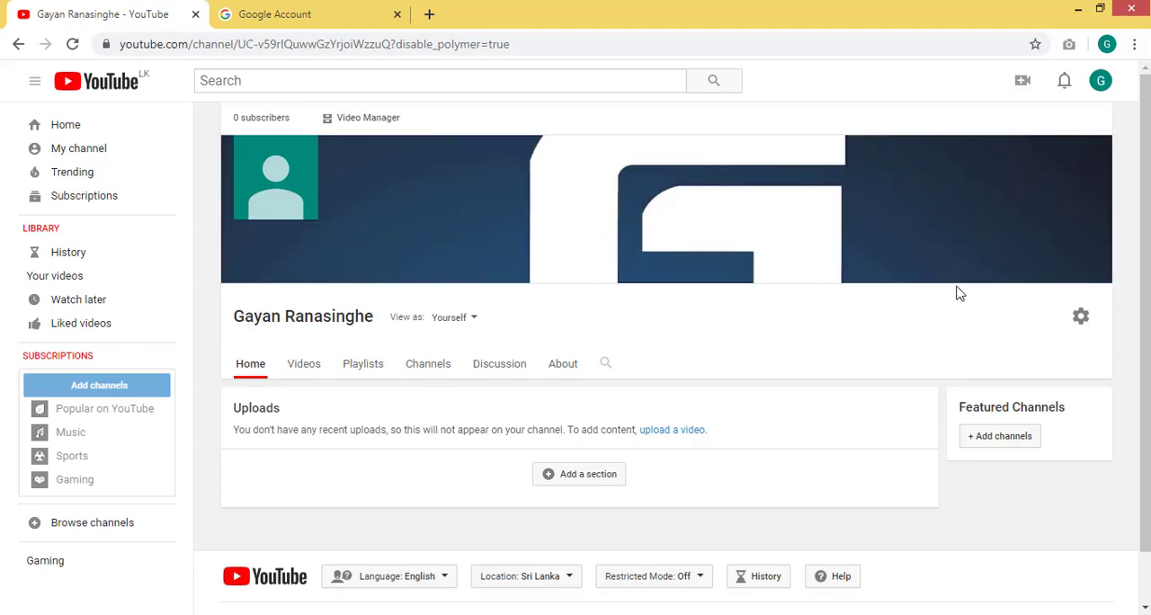
- Reload the channel page to update its profile picture
scroll(715, 358, down, 1)
scroll(715, 358, up, 1)
click(76, 46)
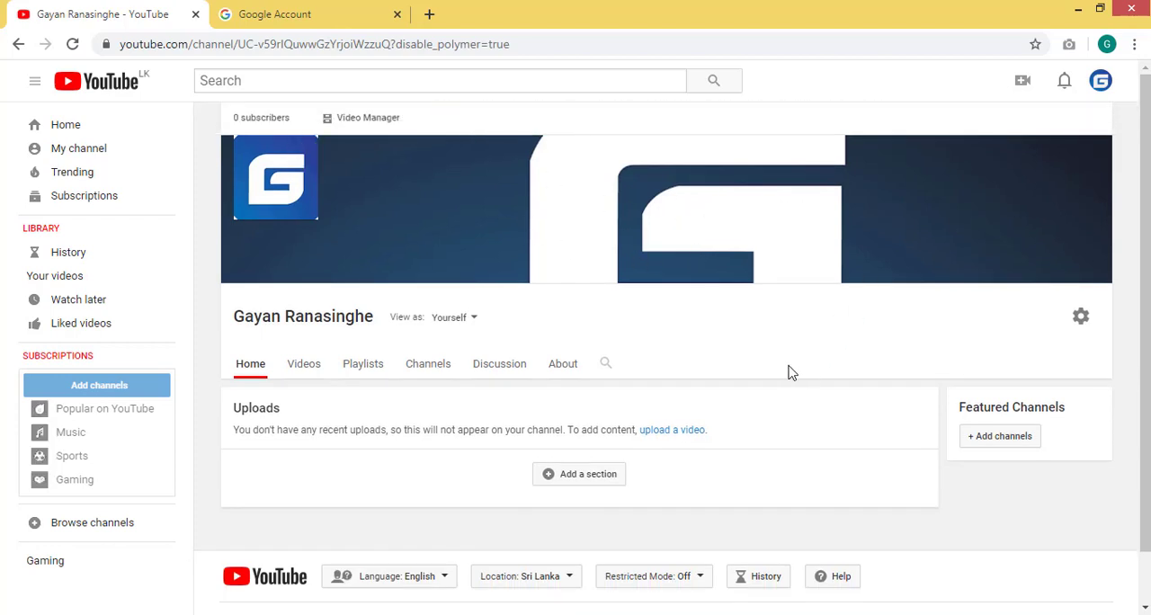
- Look at the channel's Videos section, then open its About section with the description, details and links
scroll(790, 373, down, 1)
click(310, 319)
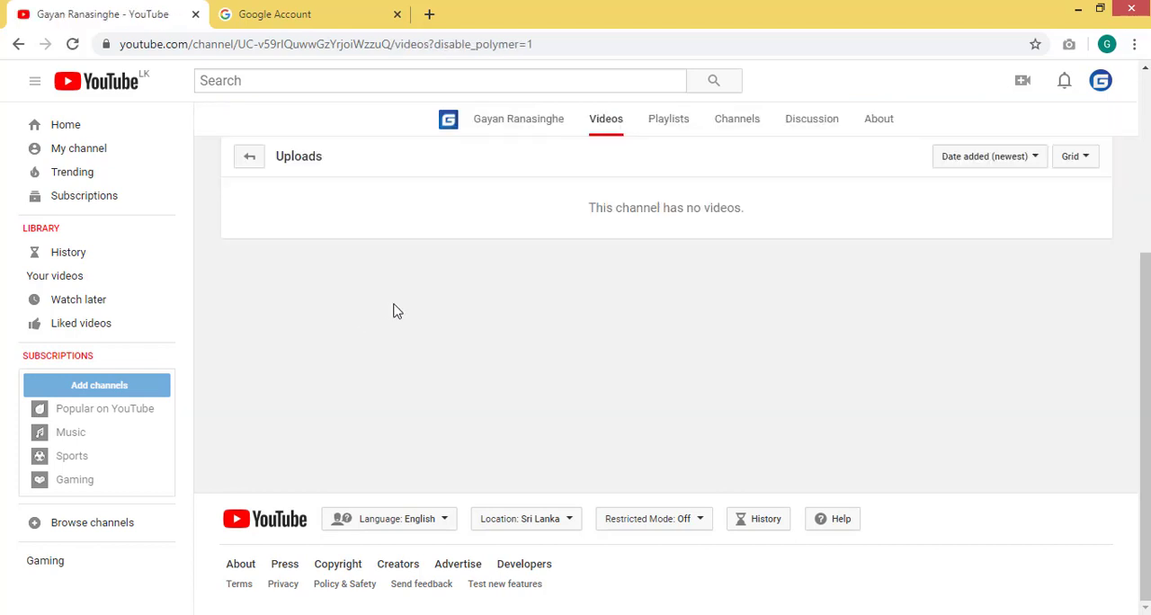
scroll(404, 315, up, 2)
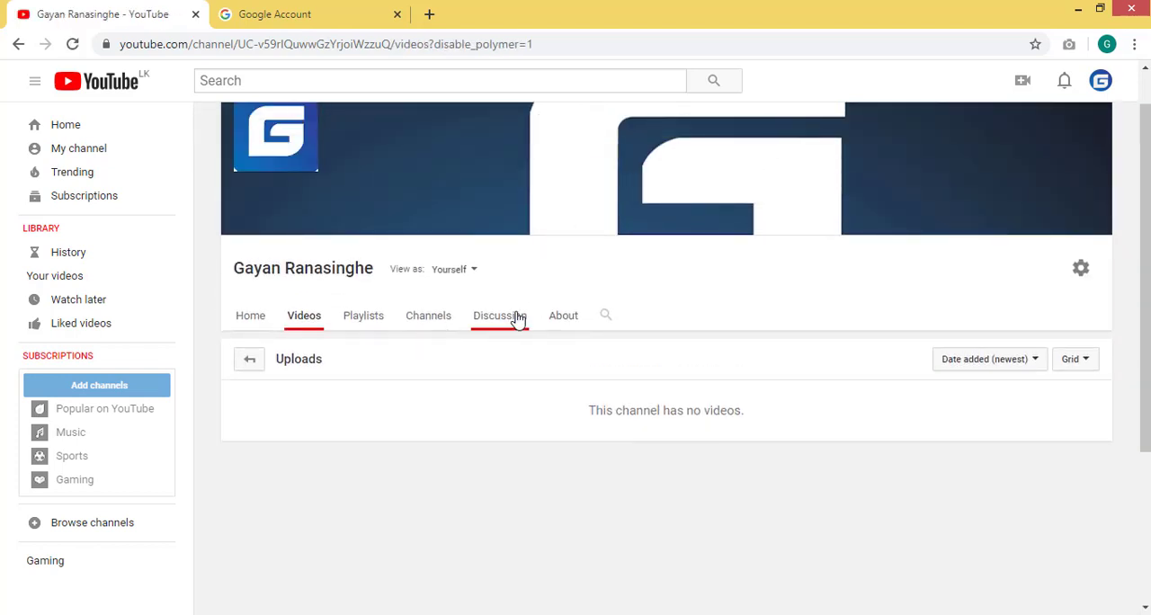
click(558, 319)
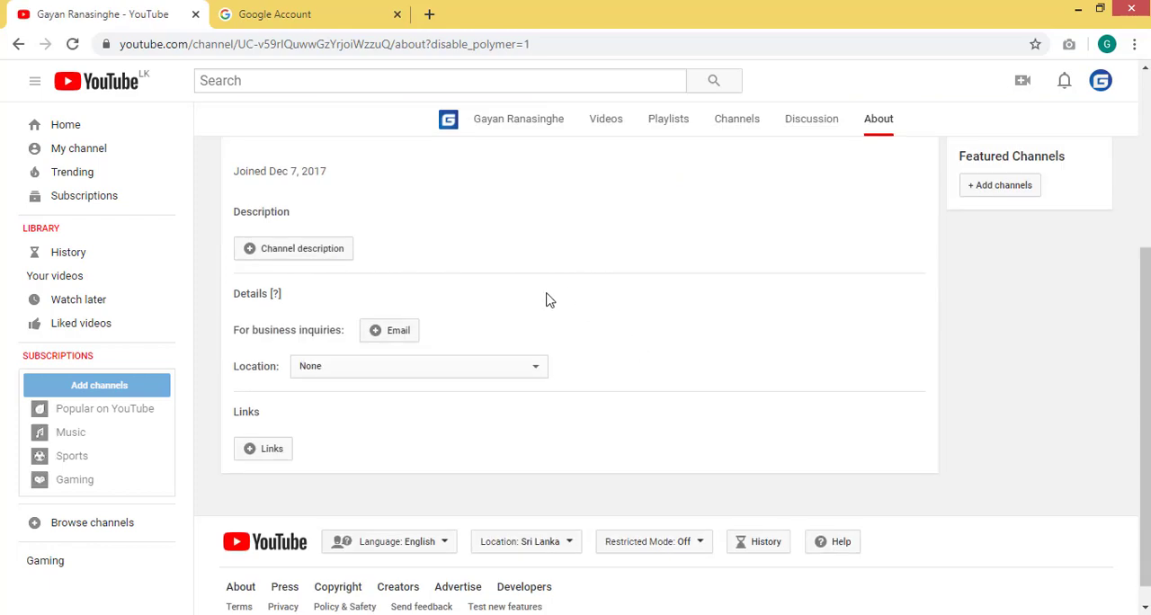
scroll(545, 304, up, 3)
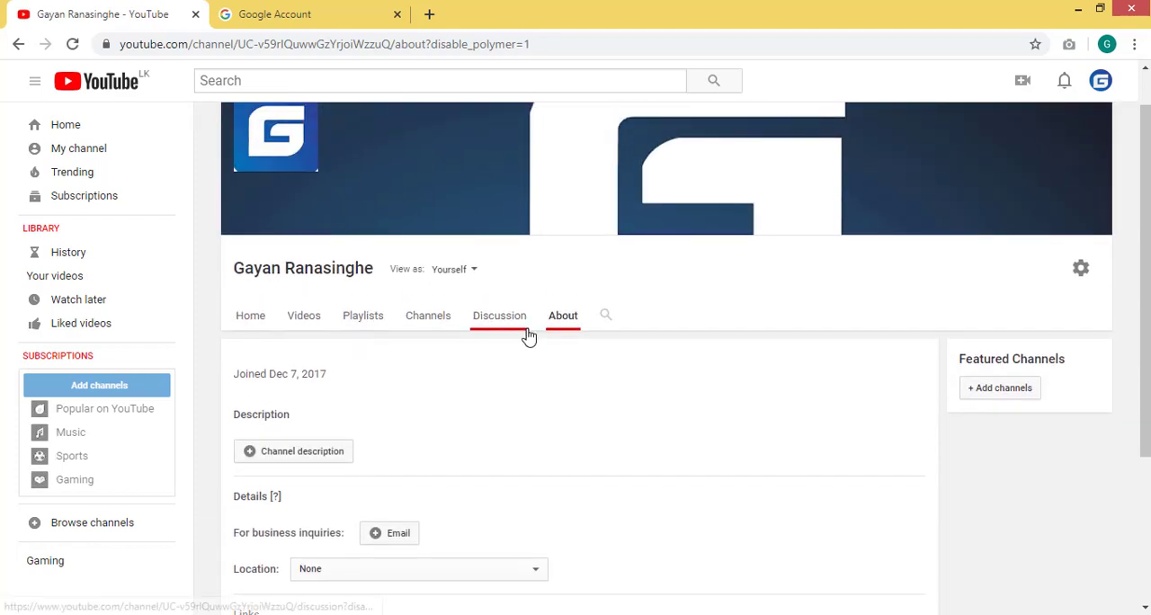
scroll(527, 337, down, 1)
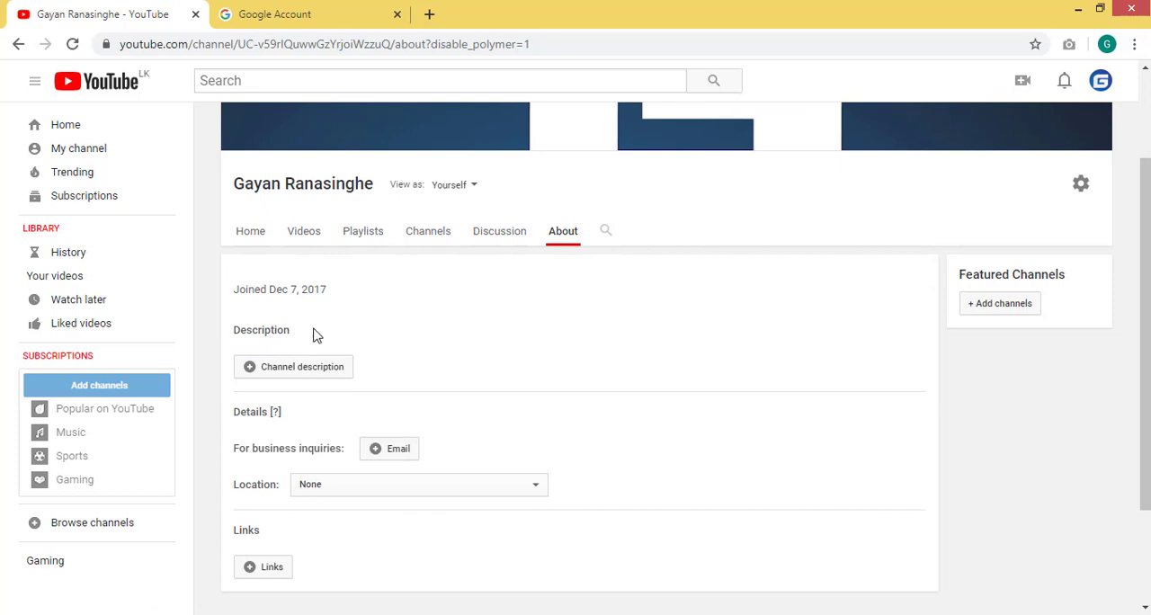
- Switch to the desktop, open the about text file in the yt folder and copy all of its text
click(1081, 13)
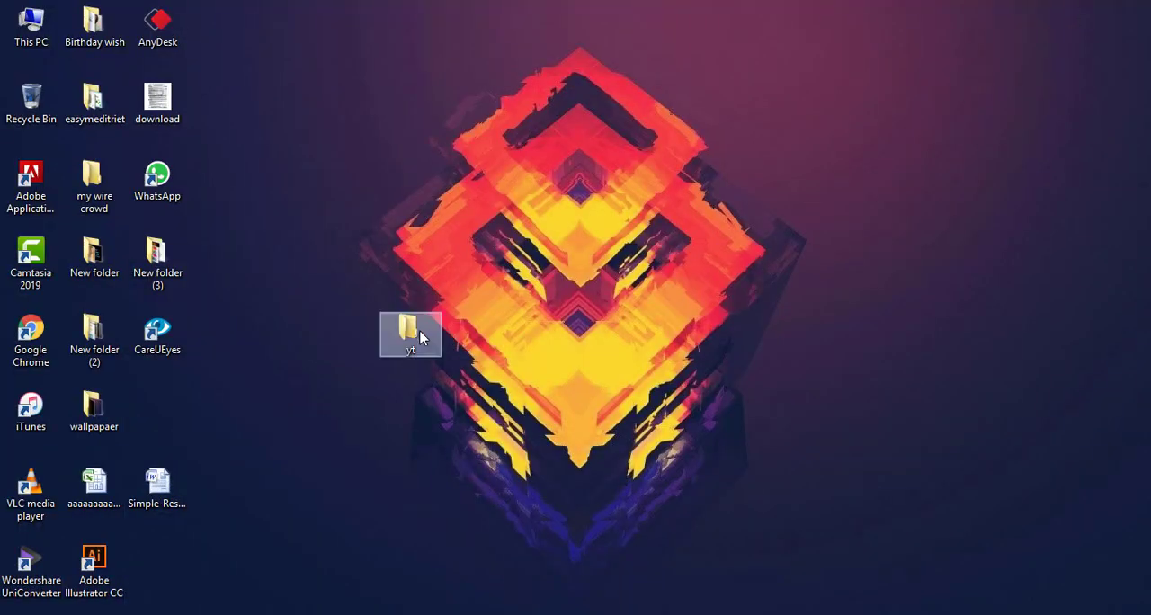
double_click(421, 337)
double_click(268, 169)
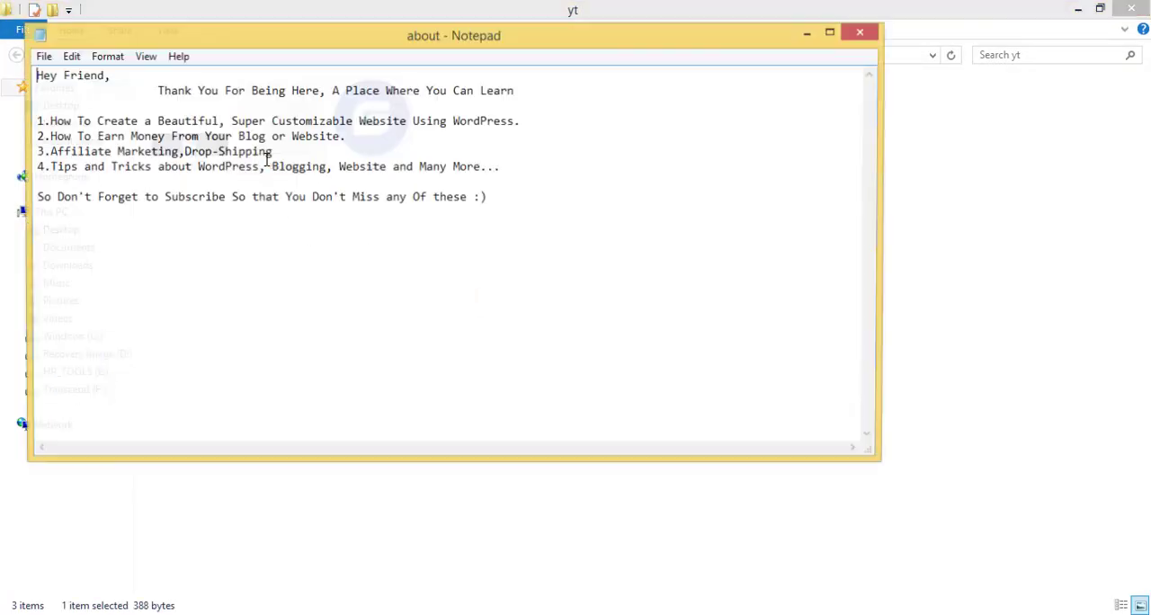
drag(36, 79, 504, 226)
key(ctrl+c)
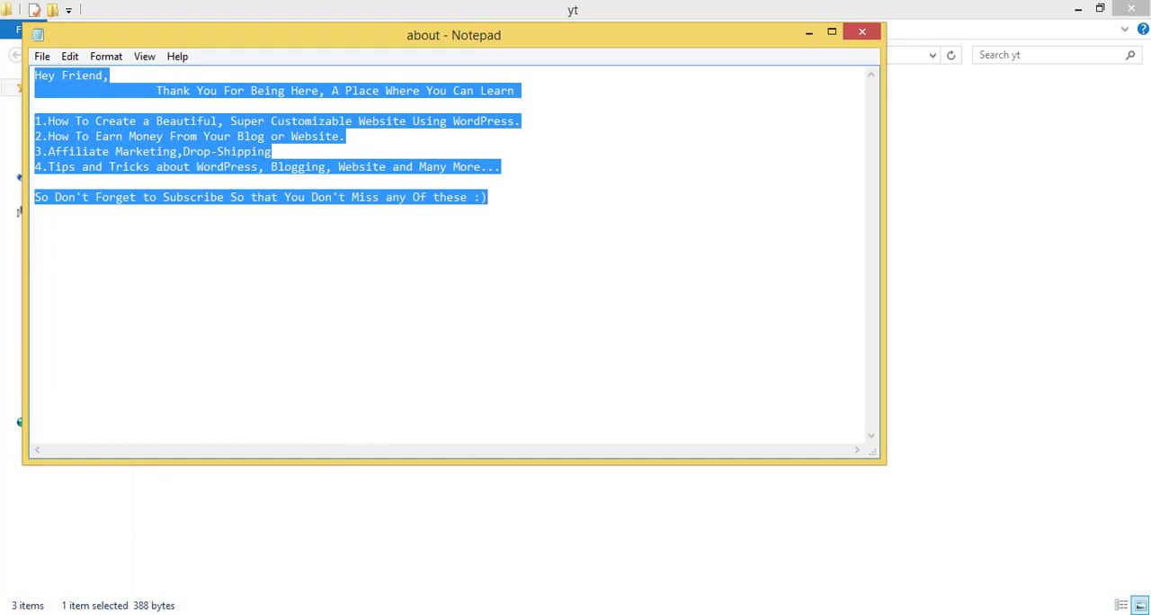
- Return to the browser, paste the copied text as the channel description, remove the indent before "Thank You For Being Here" and save it
click(253, 614)
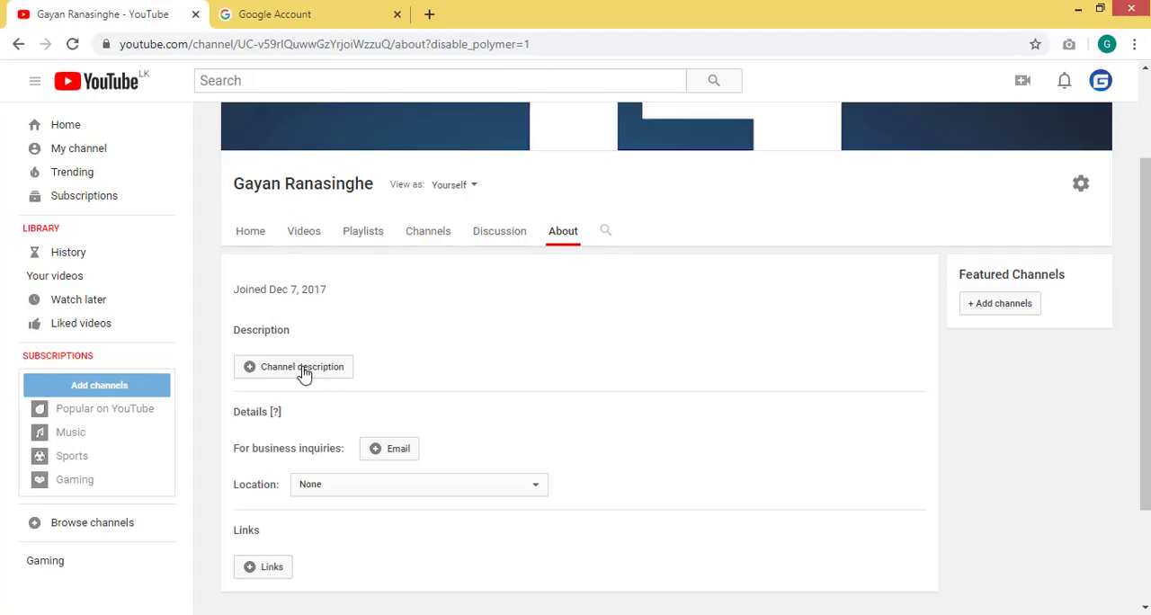
click(304, 369)
key(ctrl+v)
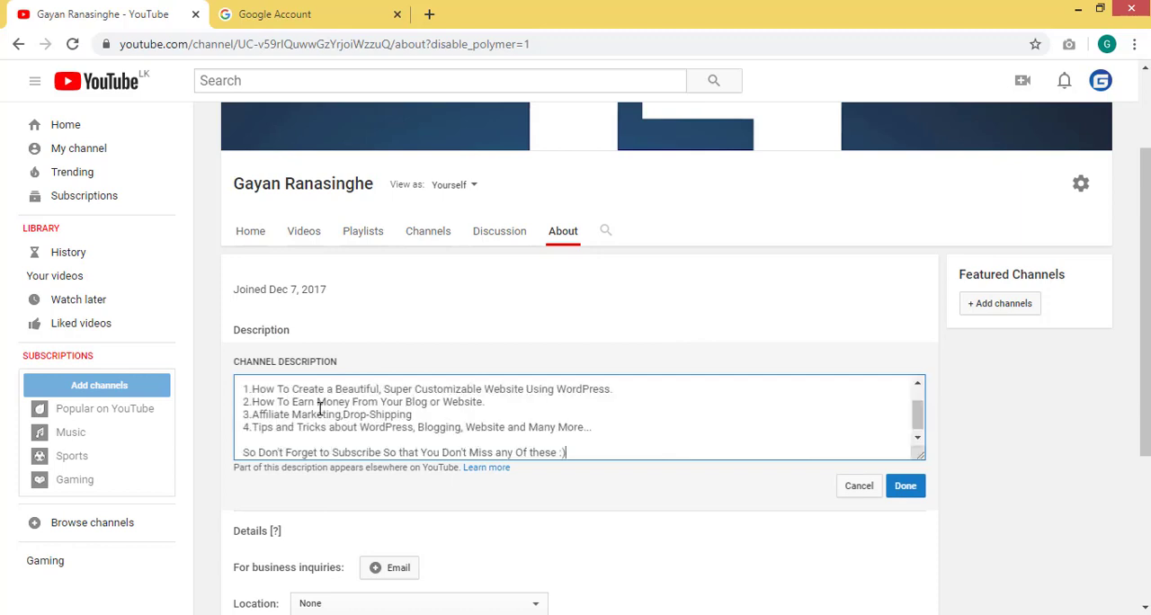
scroll(414, 420, up, 2)
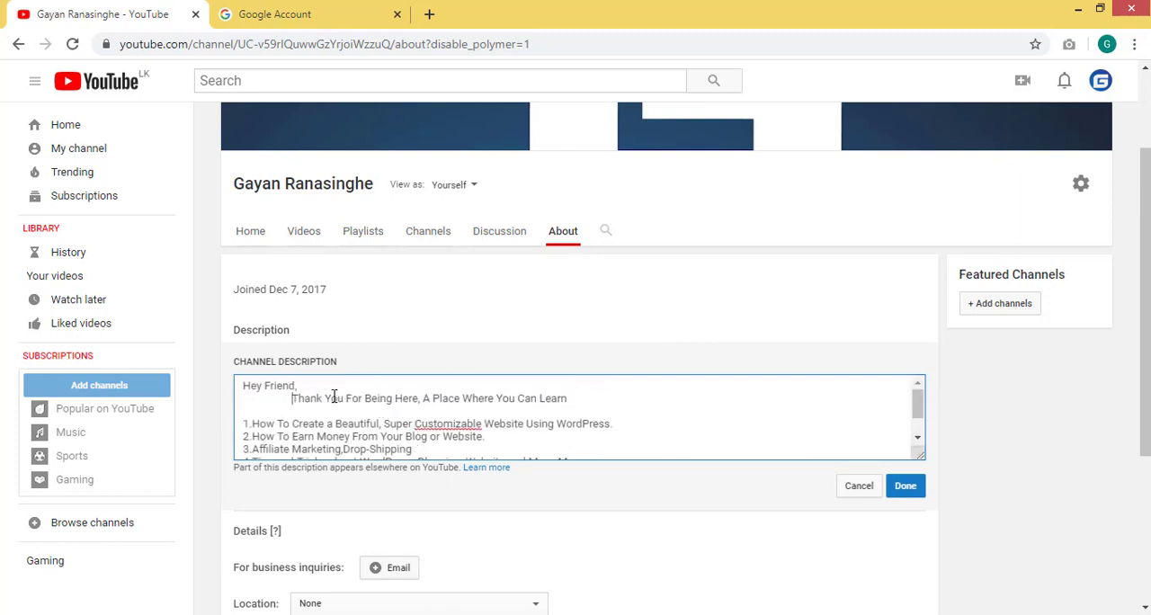
key(BackSpace)
click(903, 485)
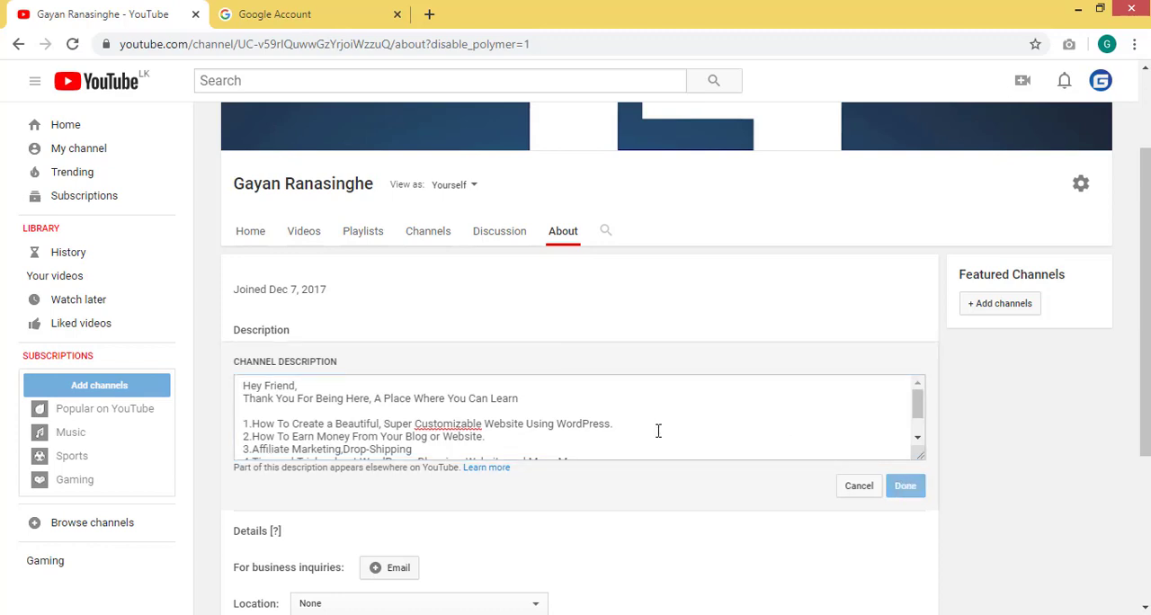
- Open the custom links options in the channel's About section and look over the page
scroll(607, 387, down, 2)
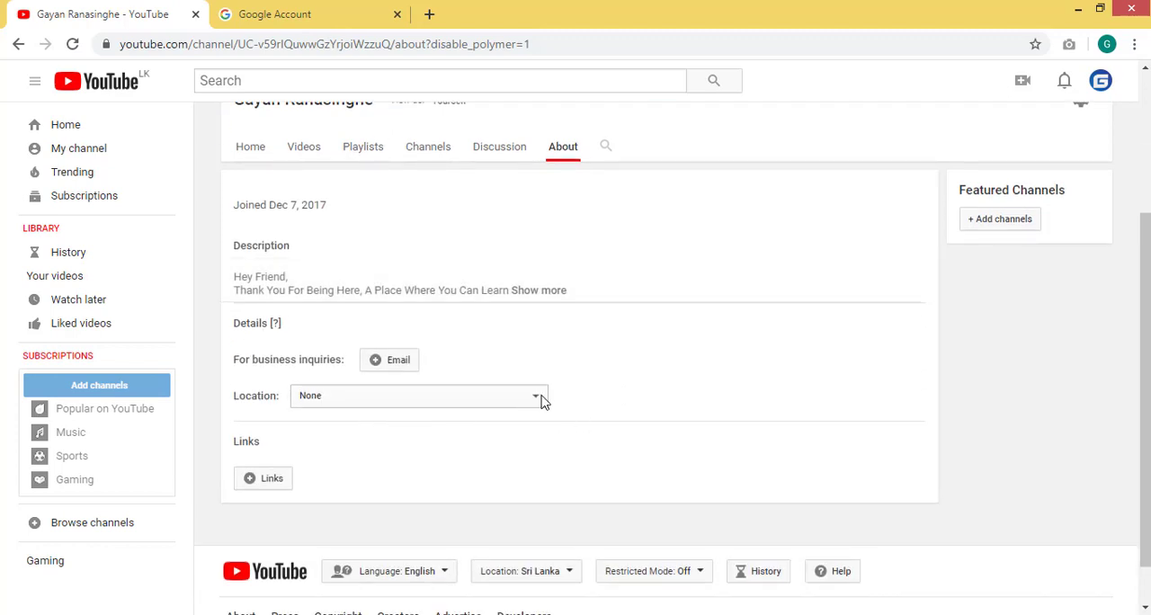
click(265, 479)
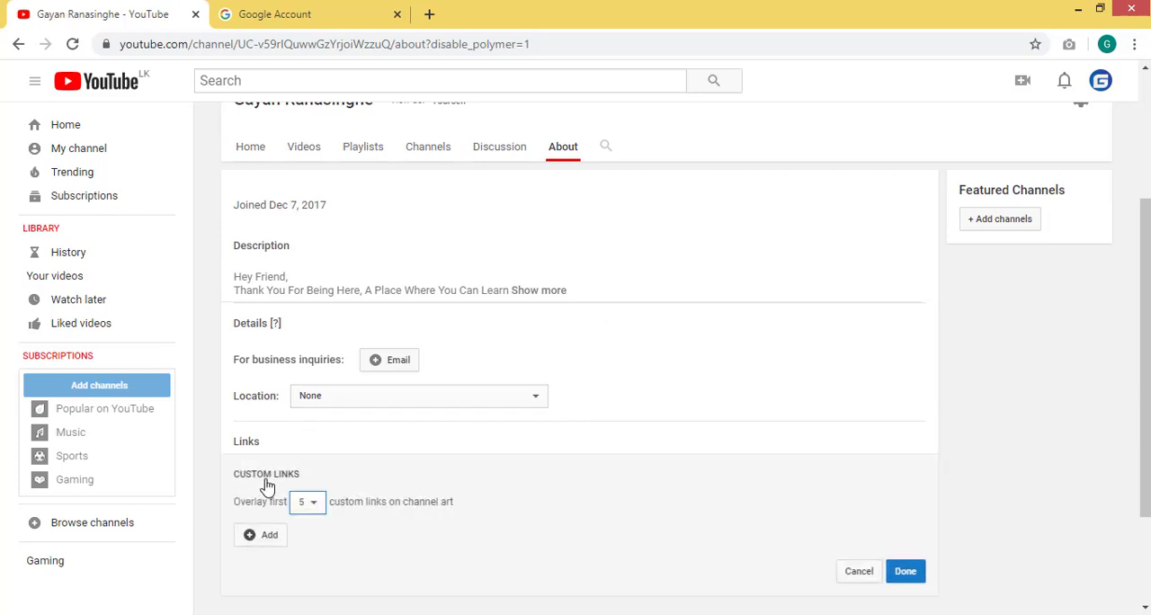
scroll(367, 445, down, 1)
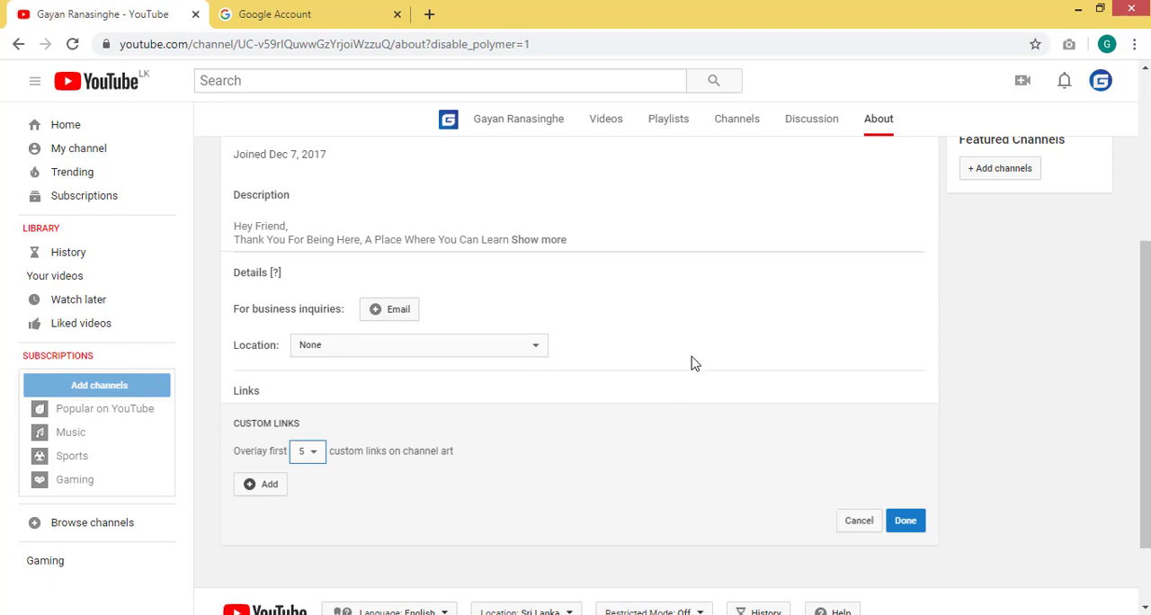
scroll(689, 359, up, 3)
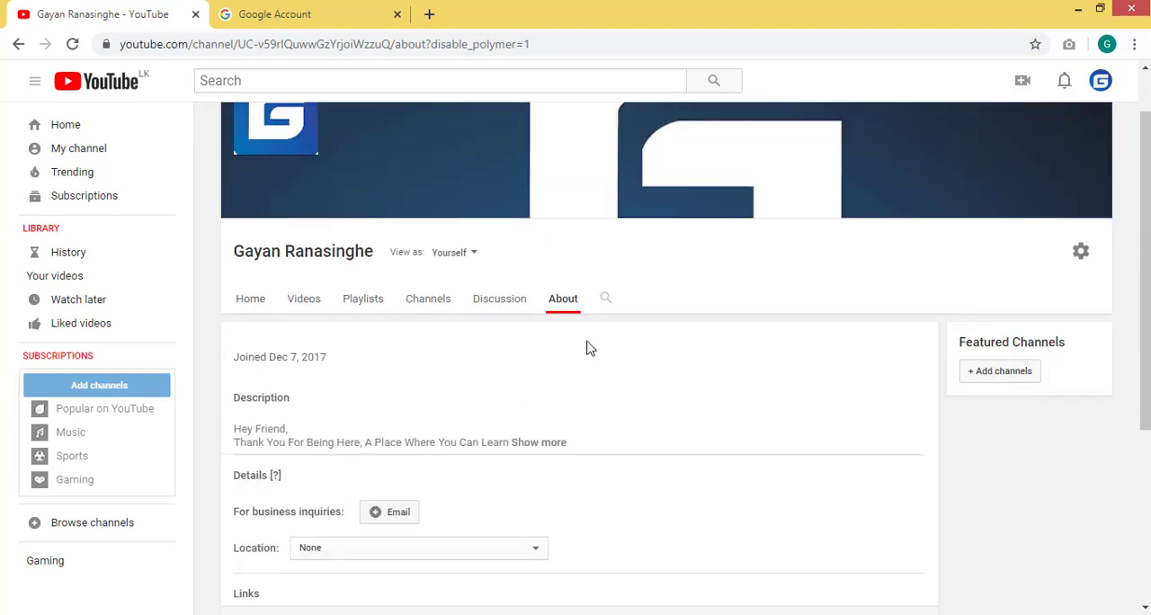
- View the channel's Discussion section and its Videos section
click(493, 303)
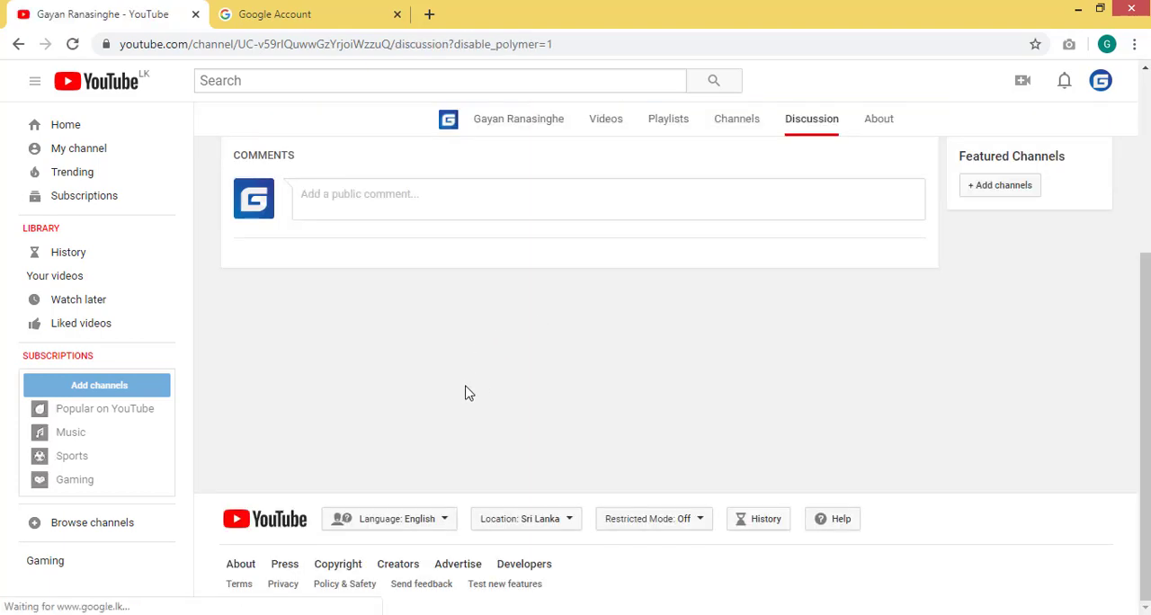
scroll(458, 389, up, 2)
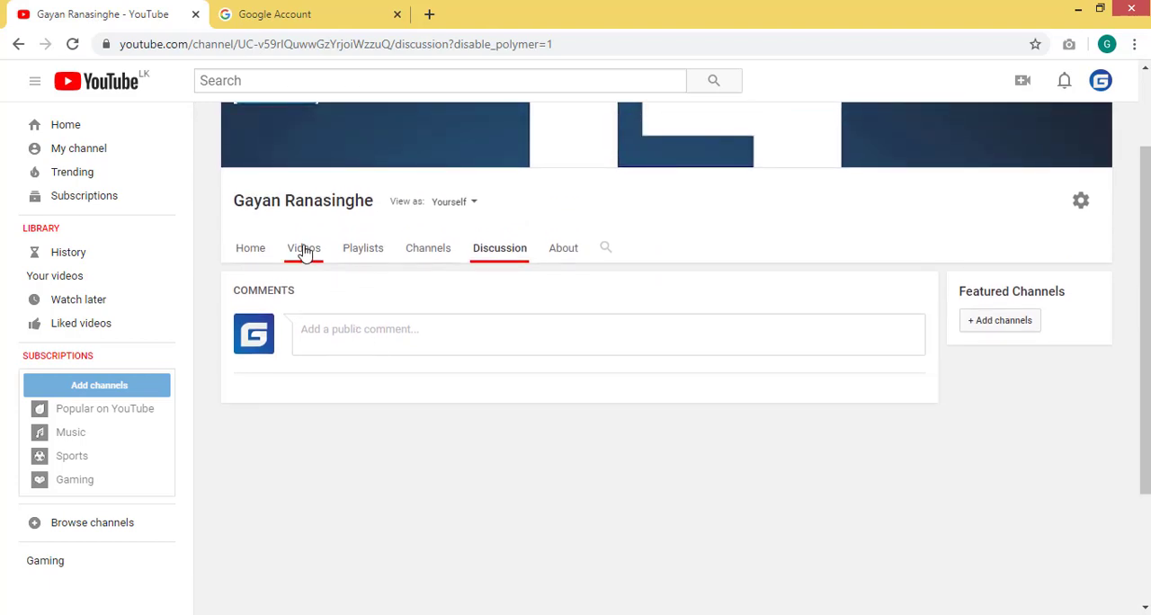
click(304, 249)
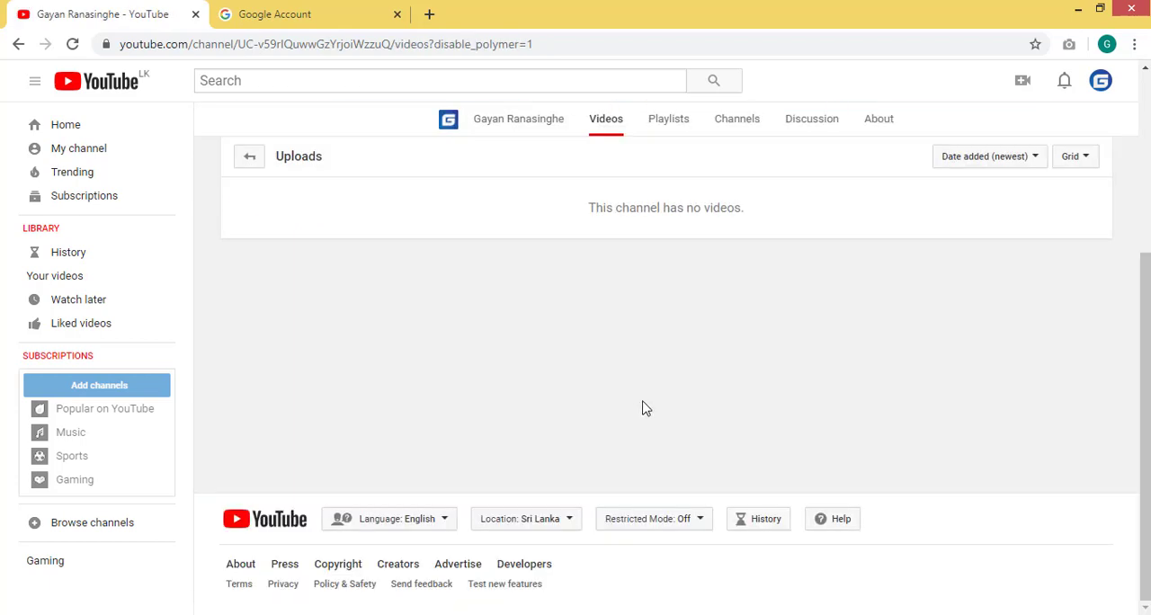
scroll(1037, 236, up, 3)
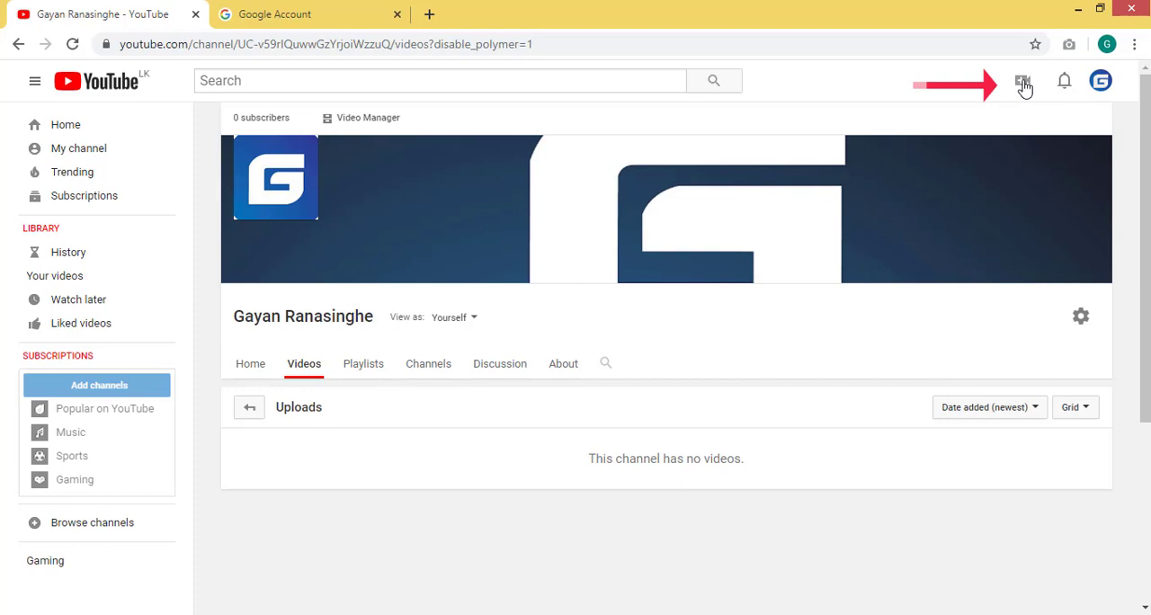
- Look at the video creation options, then open the channel settings and save them
click(1024, 85)
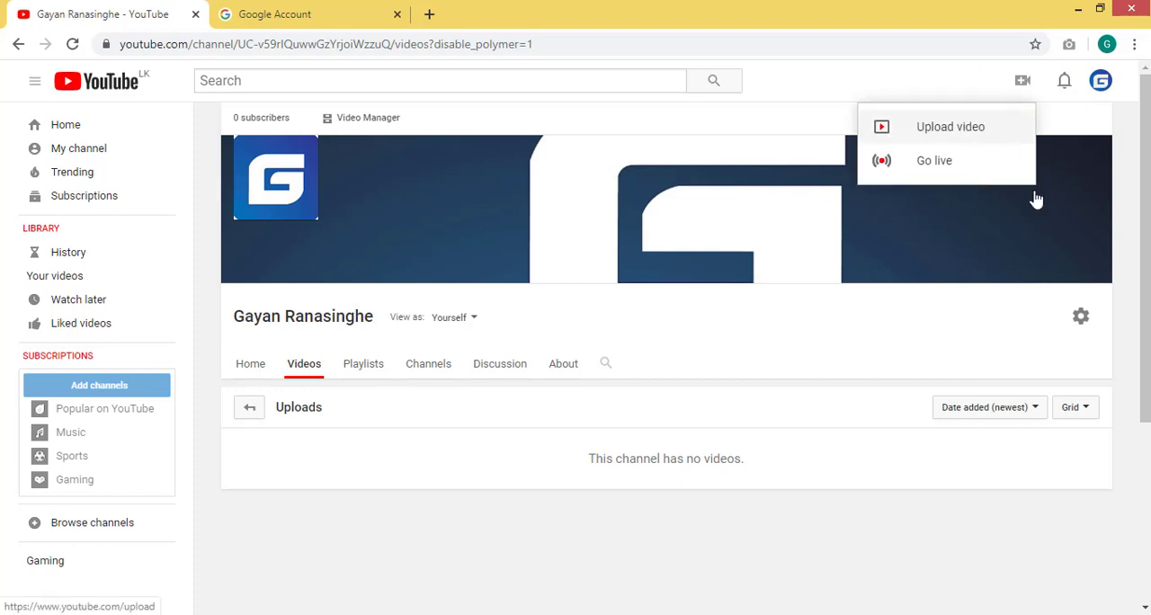
click(1081, 315)
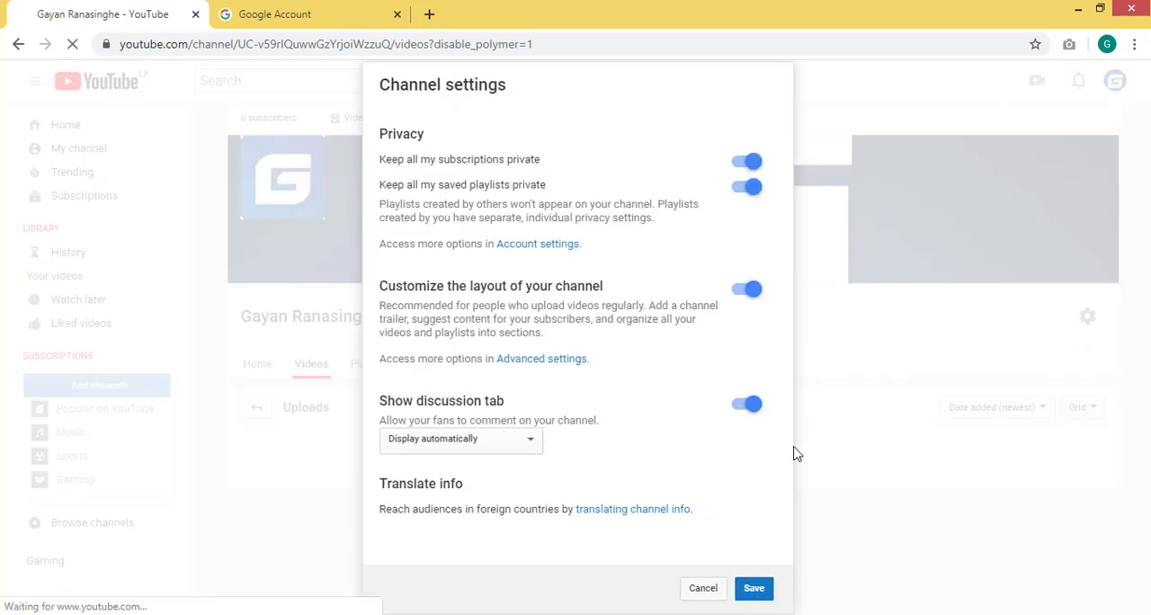
click(758, 593)
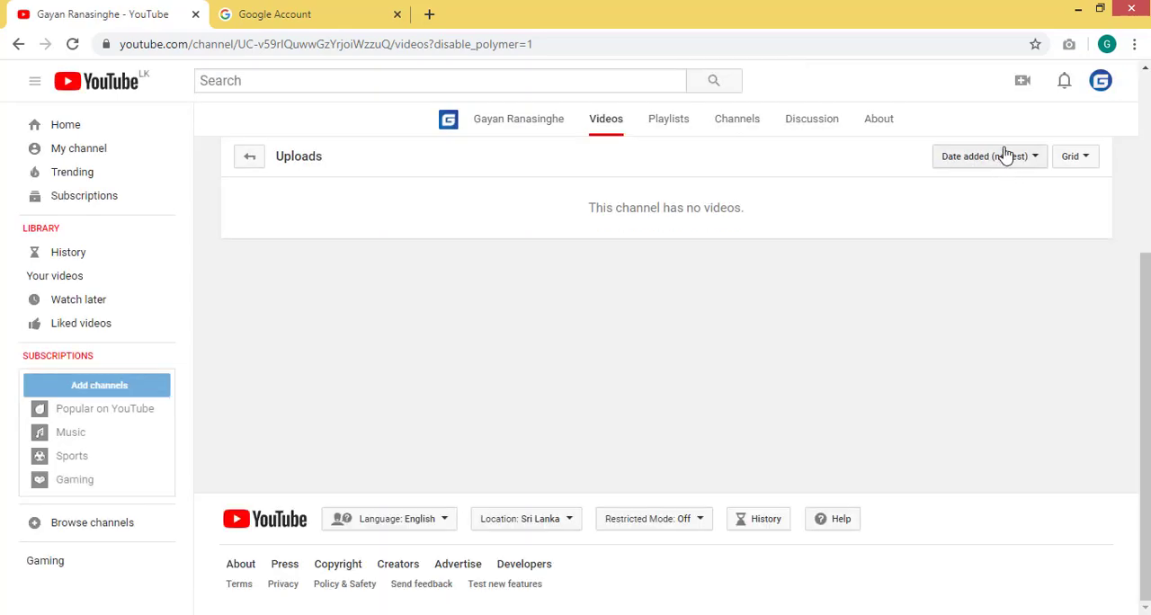
- Start a video upload and choose the HA video file from the Downloads folder
click(1022, 81)
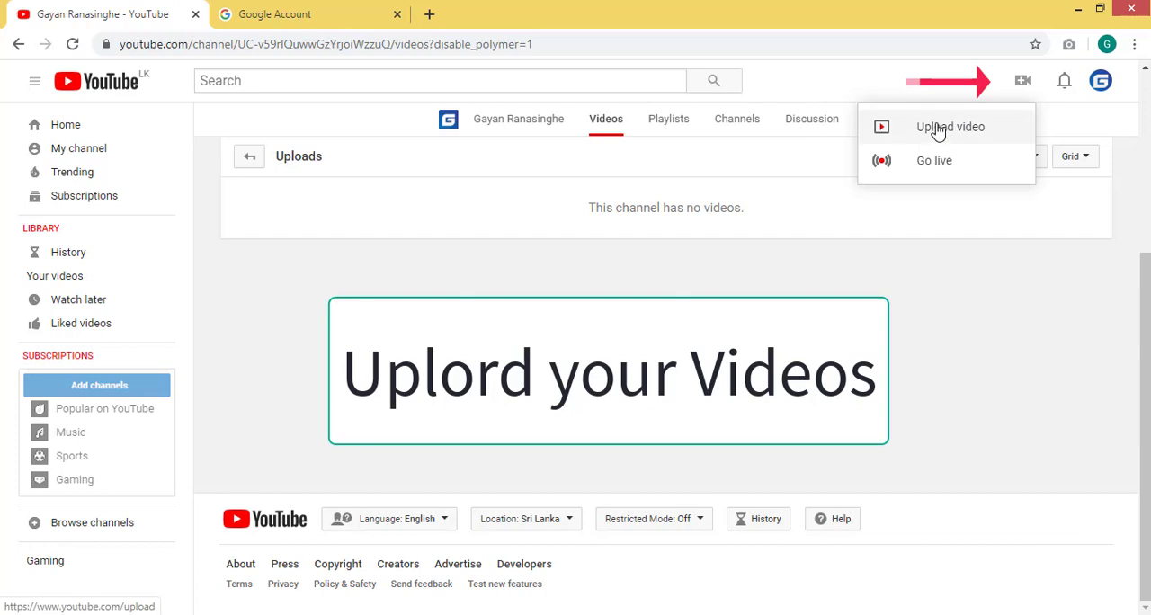
click(938, 132)
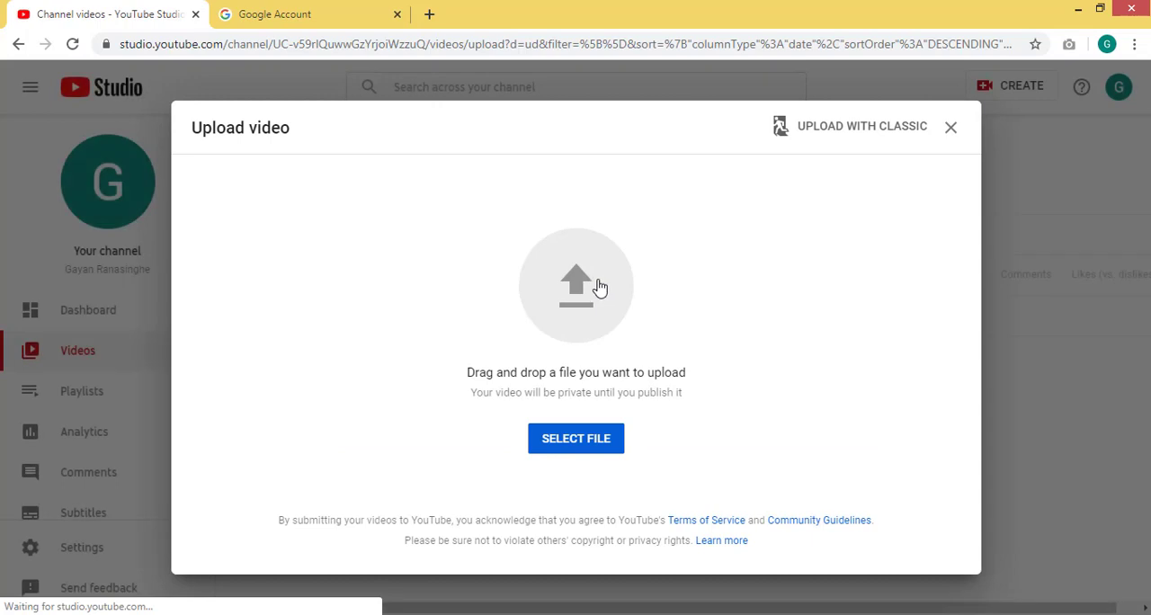
click(566, 441)
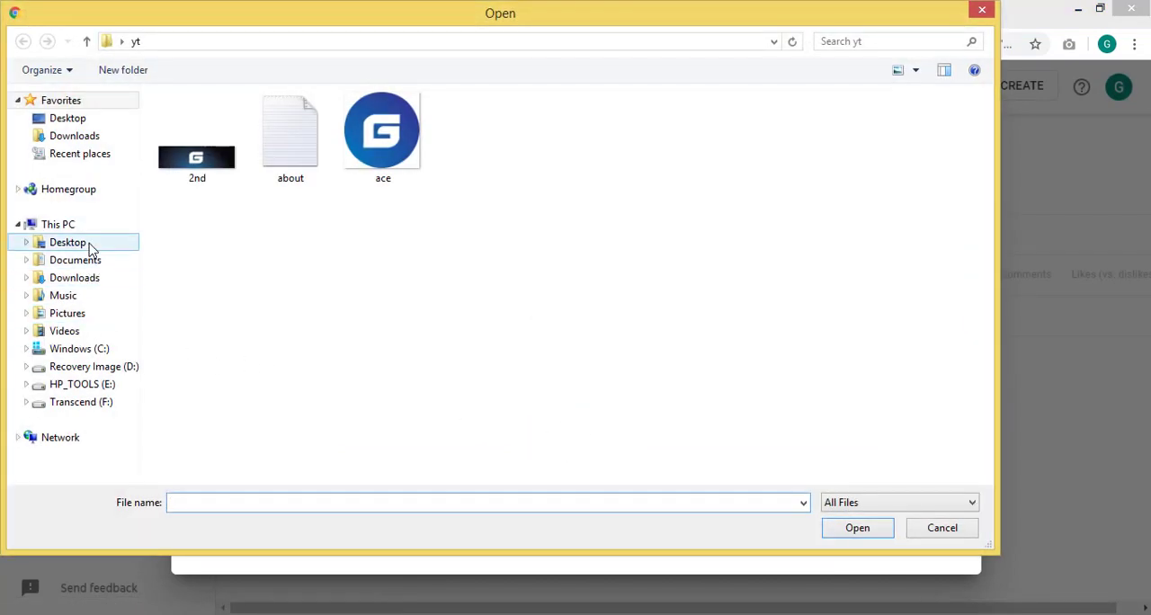
click(99, 281)
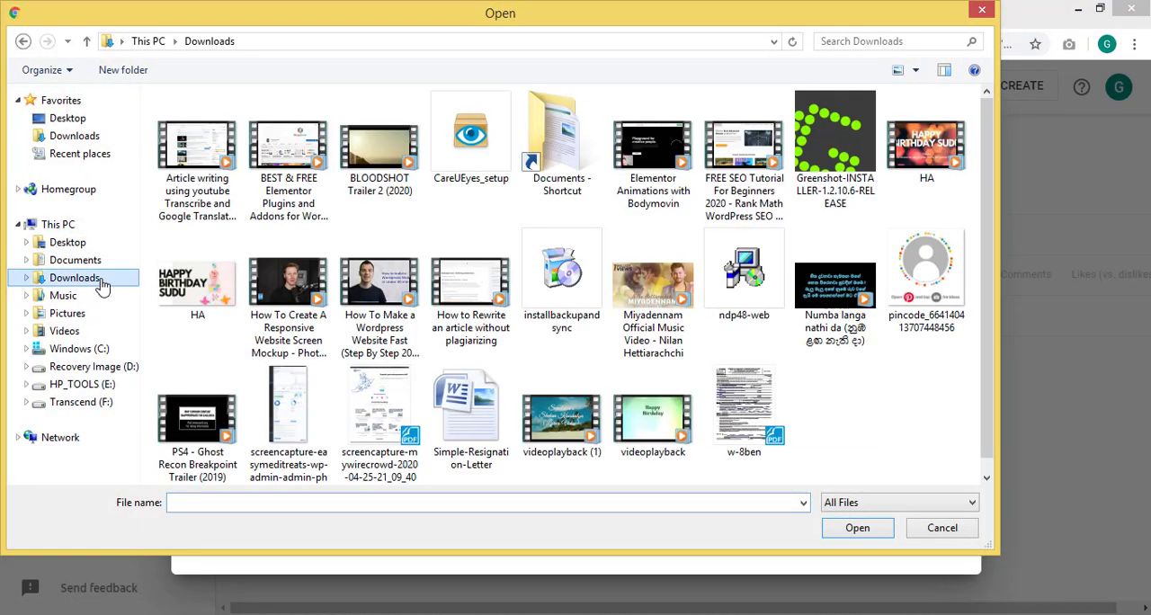
click(955, 163)
click(861, 528)
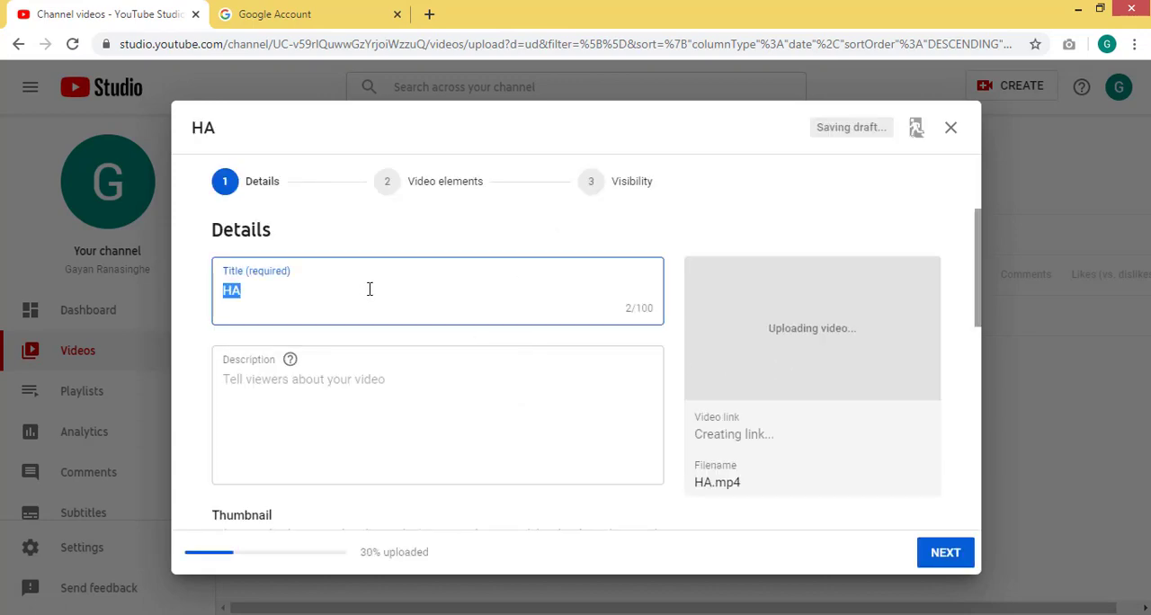
- Replace the video's title with "Example Video", correcting the misspelled words with the spelling suggestions
click(363, 289)
key(BackSpace)
key(BackSpace)
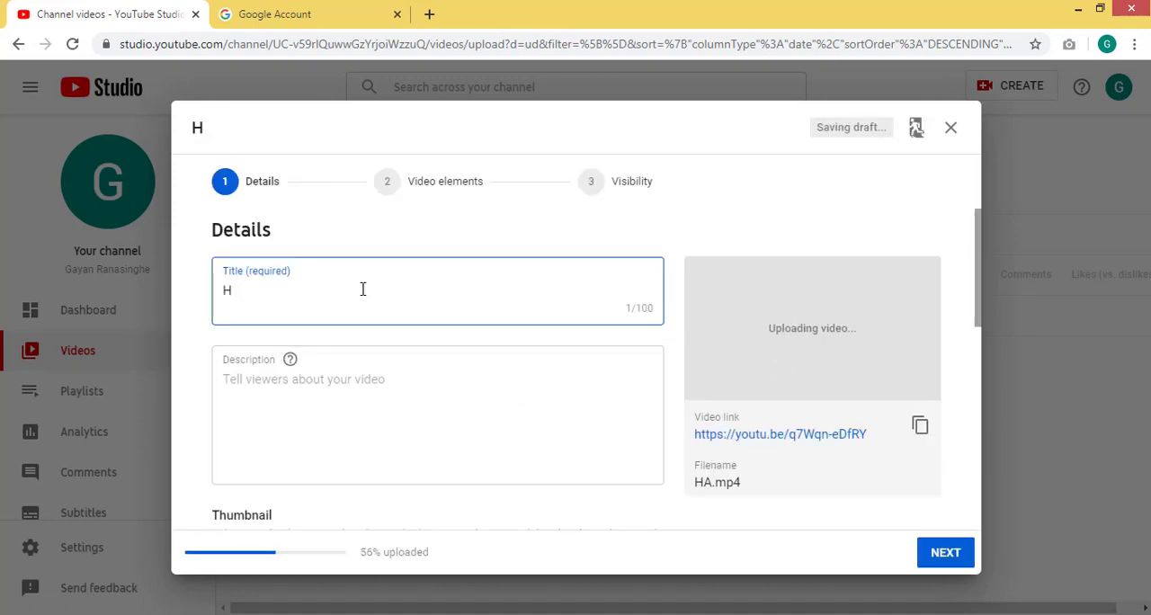
text(Exma)
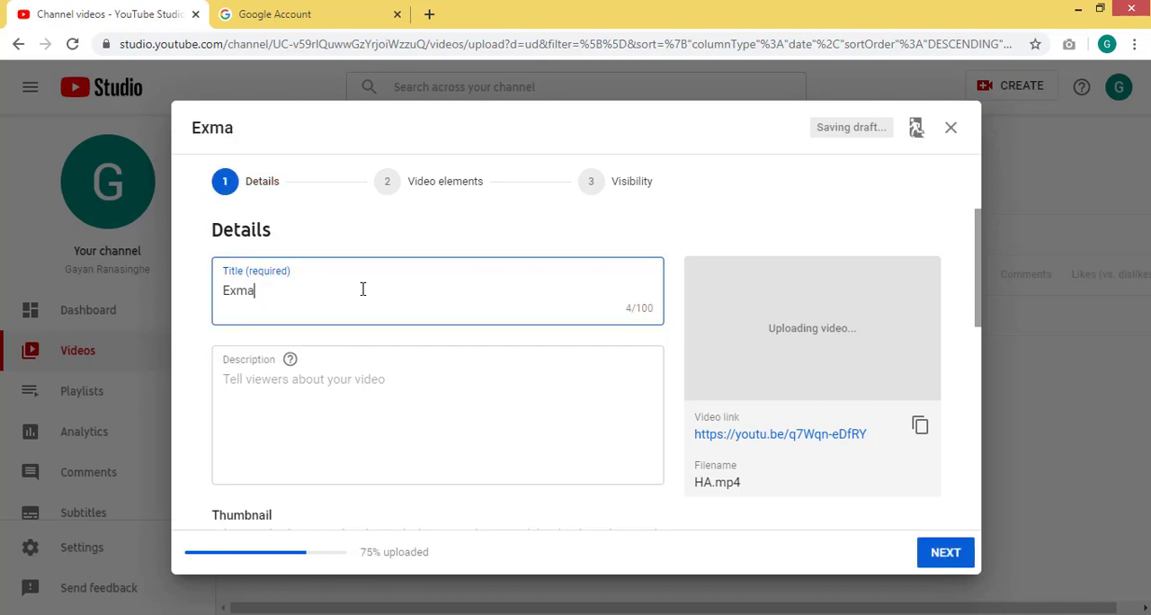
text(ple Vedio)
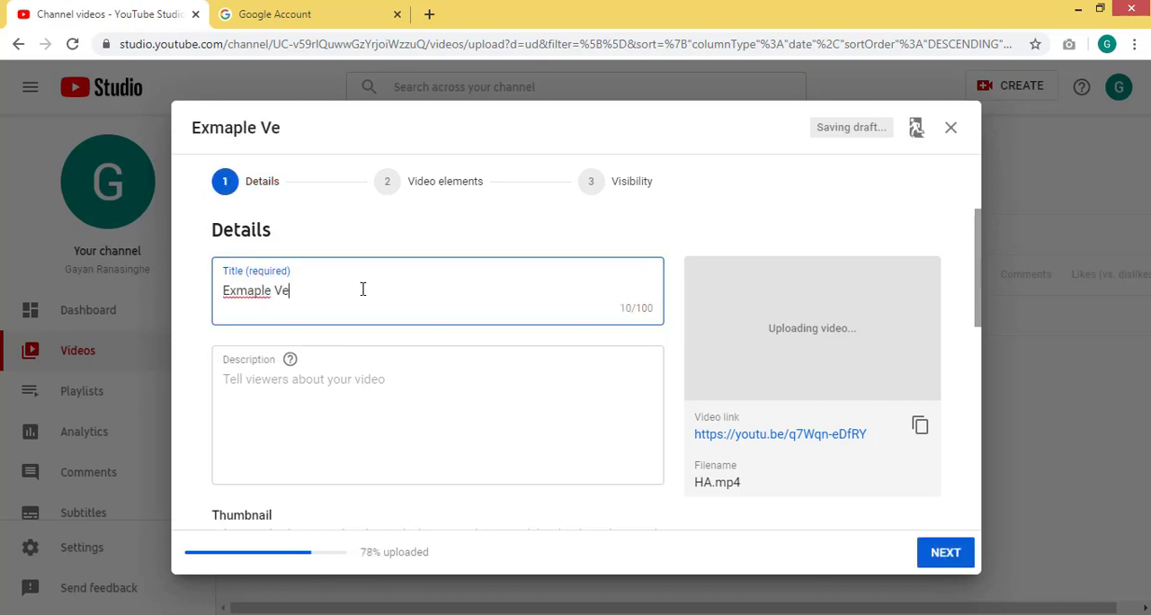
right_click(254, 291)
click(260, 303)
right_click(286, 293)
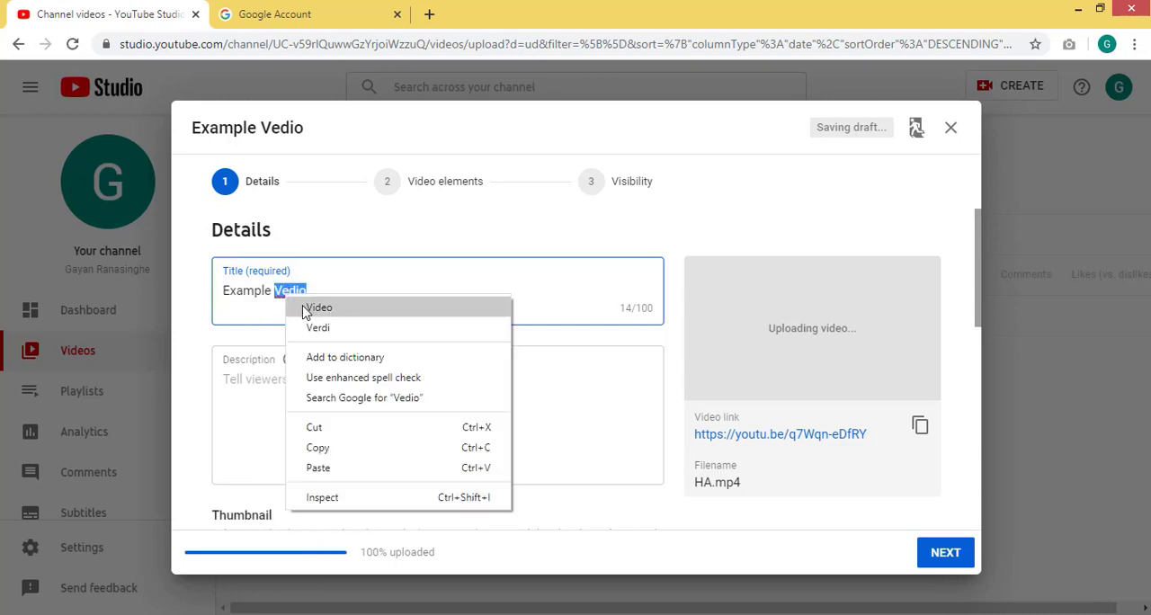
click(304, 311)
- Enter a short video description beginning "Small Description of this"
click(283, 376)
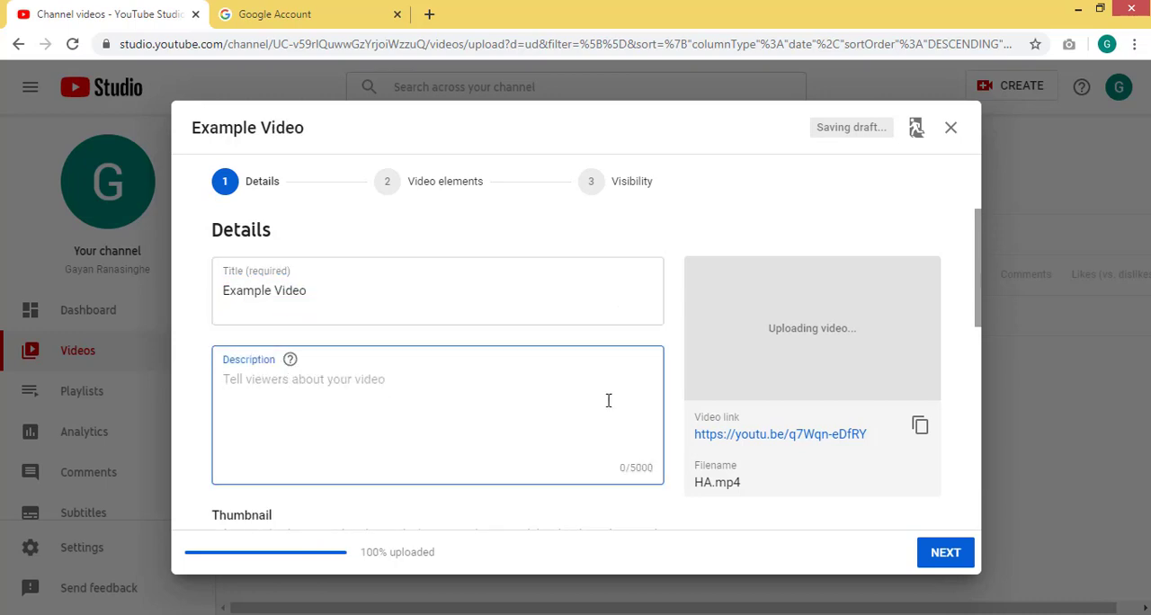
text(y)
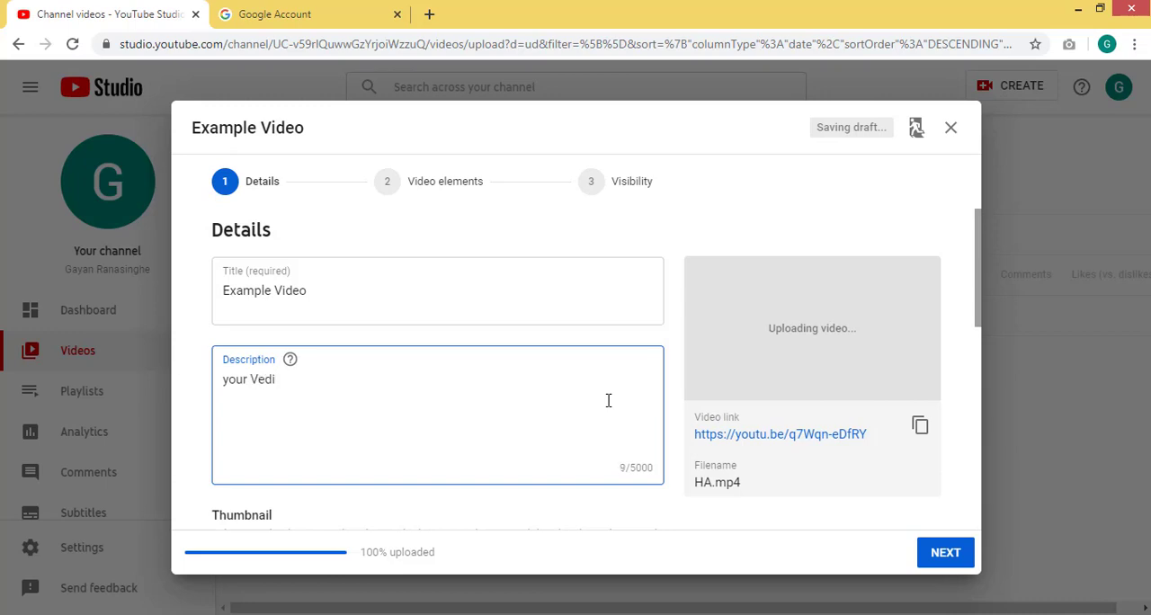
text(our V)
key(BackSpace)
key(BackSpace)
key(BackSpace)
key(BackSpace)
key(BackSpace)
key(BackSpace)
text(Small Description)
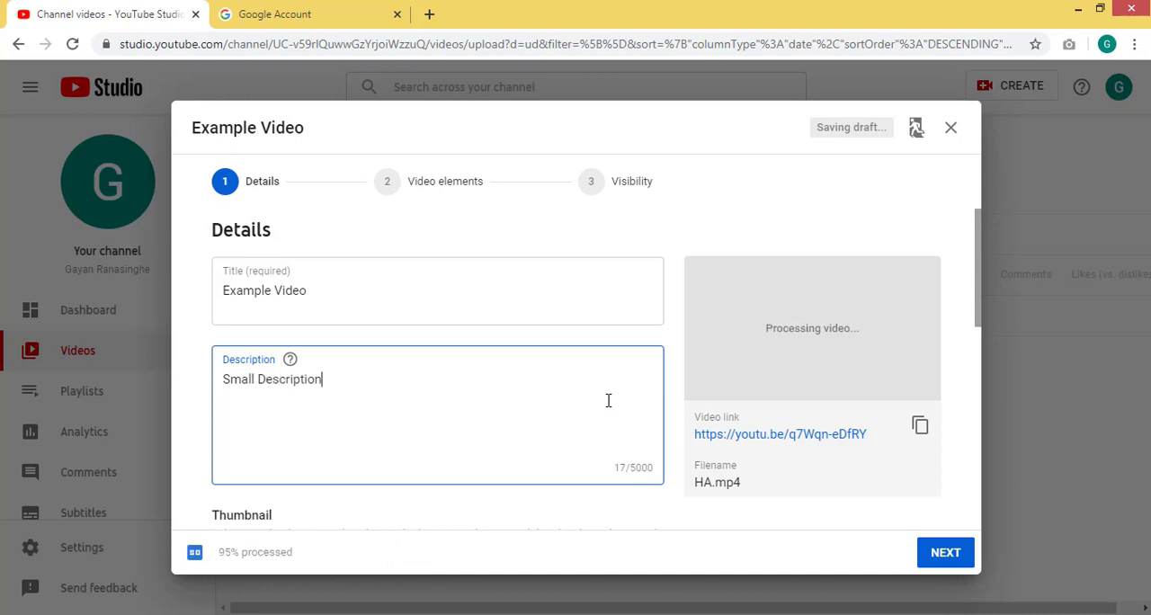
text( of this video)
- Select the first of the three automatically generated thumbnails for the video
scroll(608, 400, down, 3)
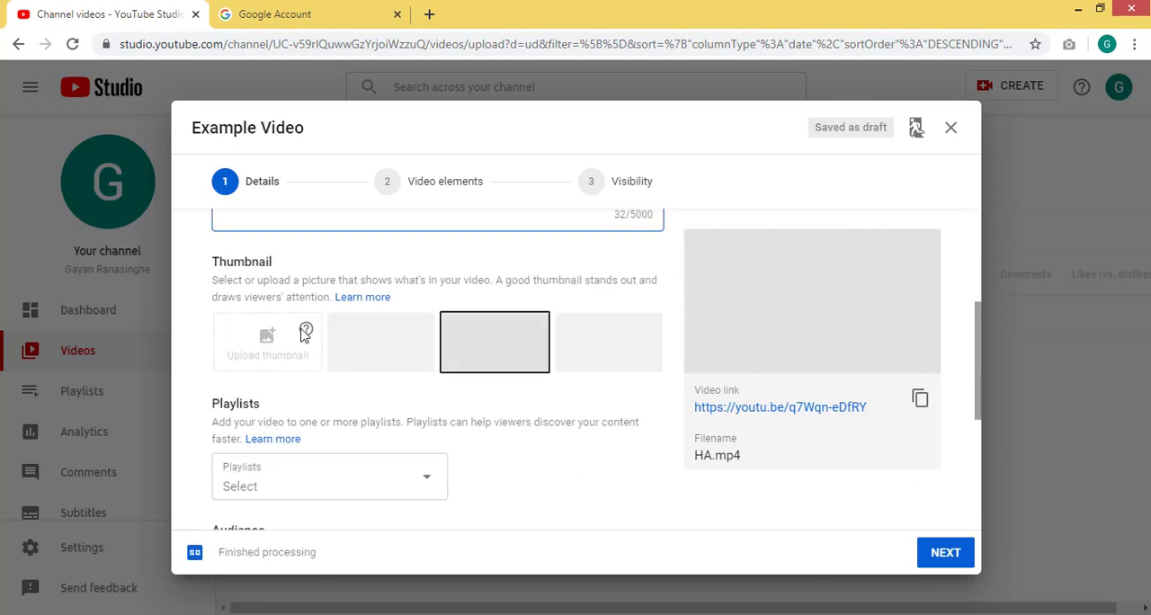
mouse_move(304, 334)
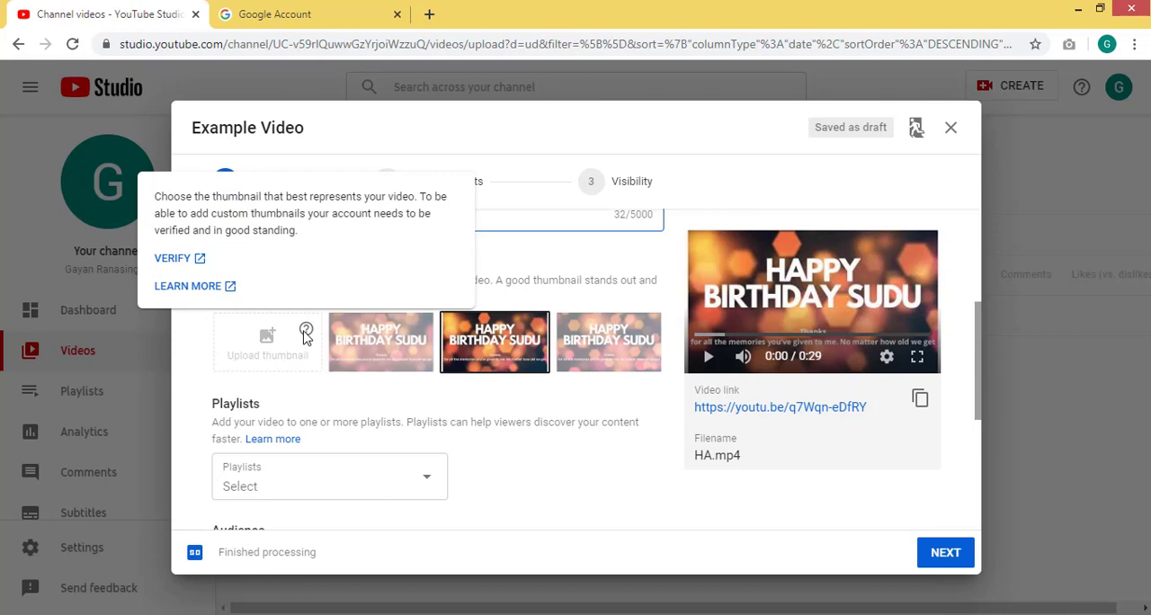
click(384, 355)
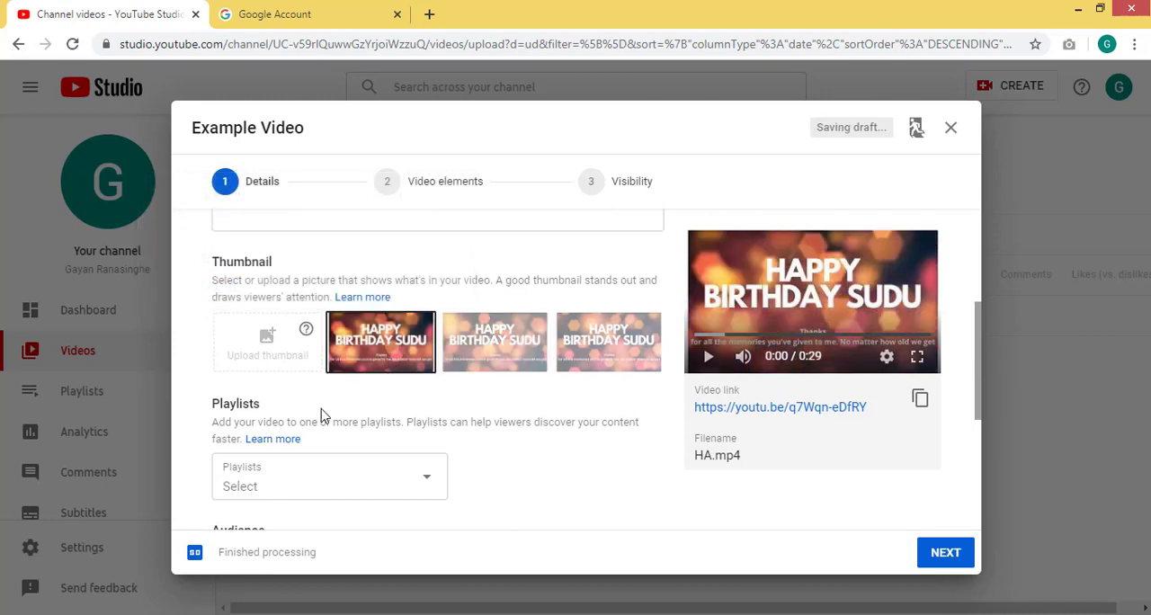
- Look over the playlist setting and set the video's audience to "No, it's not made for kids"
scroll(317, 416, down, 2)
scroll(316, 415, up, 2)
scroll(317, 415, down, 2)
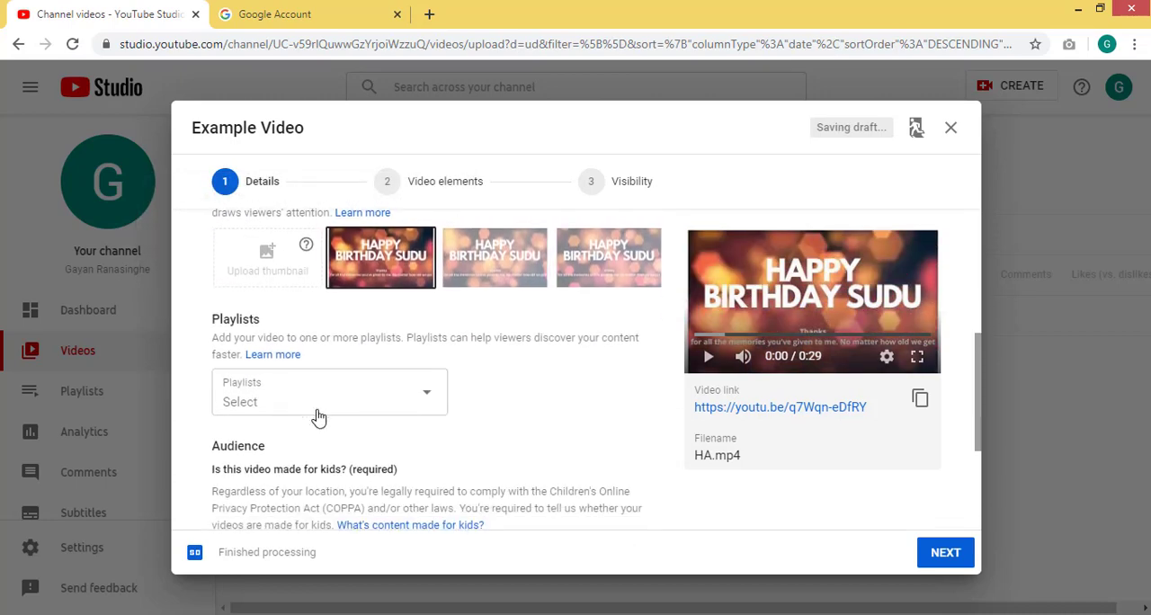
scroll(317, 416, down, 1)
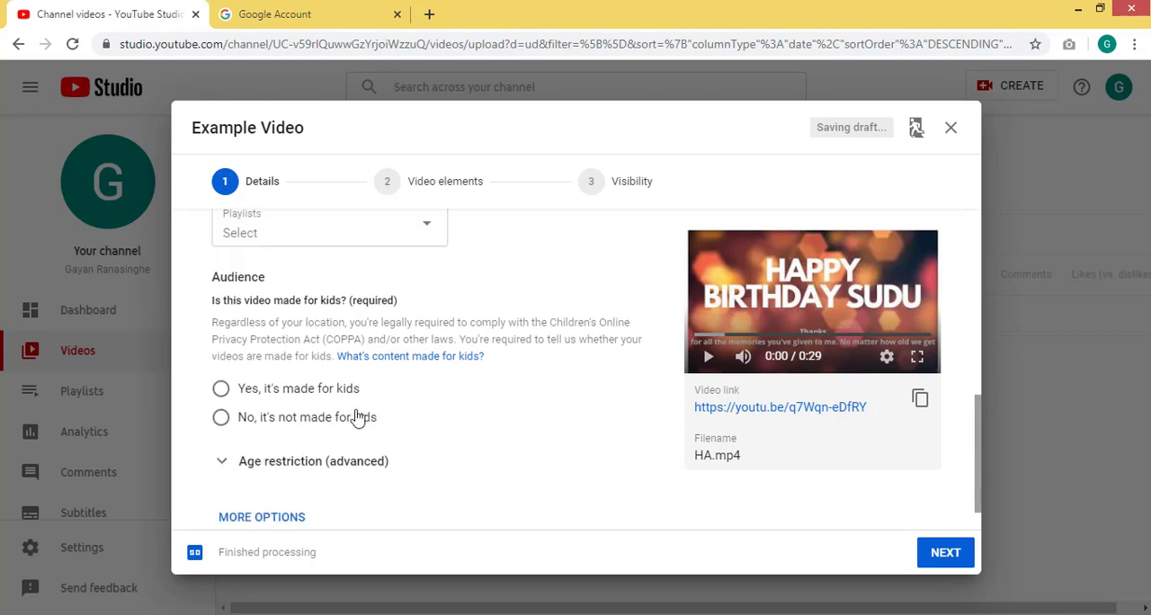
click(347, 414)
scroll(349, 412, down, 1)
click(317, 349)
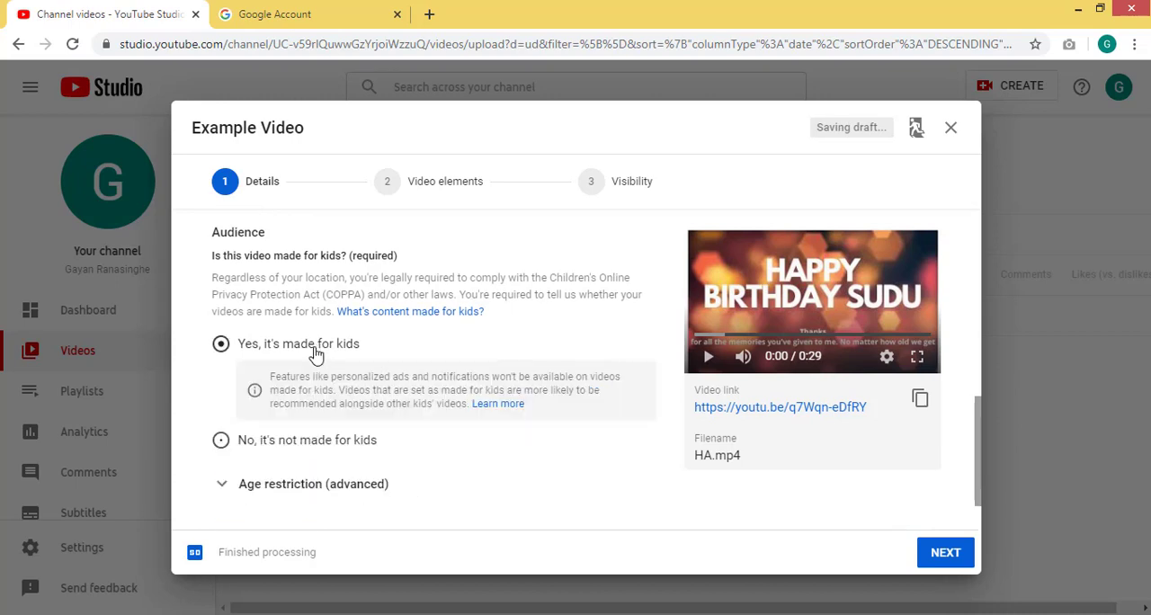
click(295, 449)
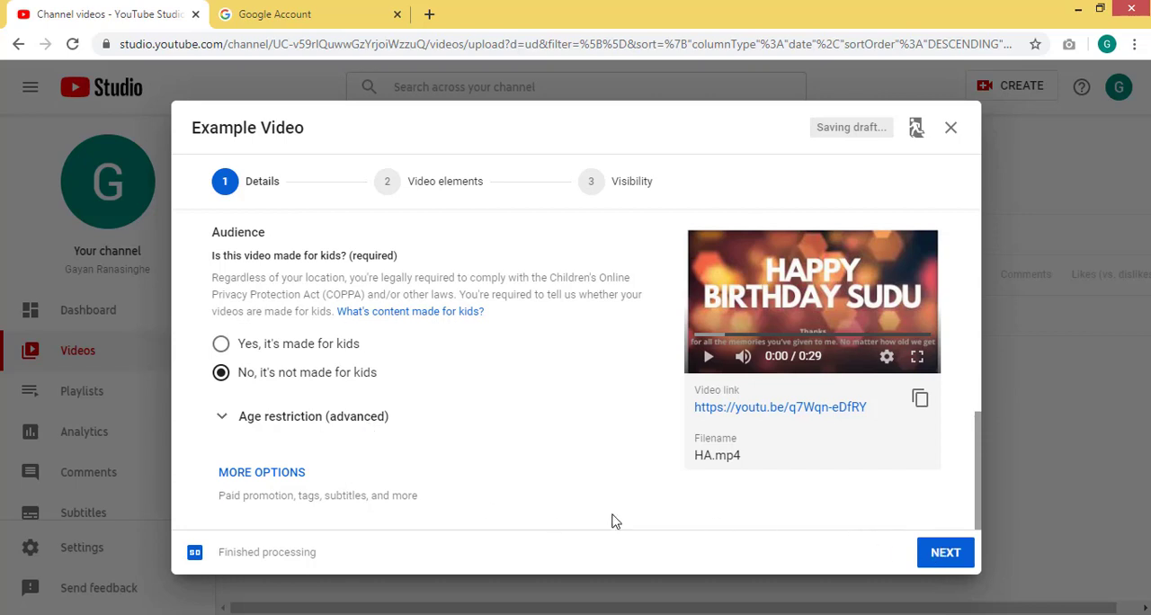
- Expand the additional video options and review paid promotion, tags, language, recording details, license, category, and comment settings
click(283, 481)
scroll(385, 437, down, 2)
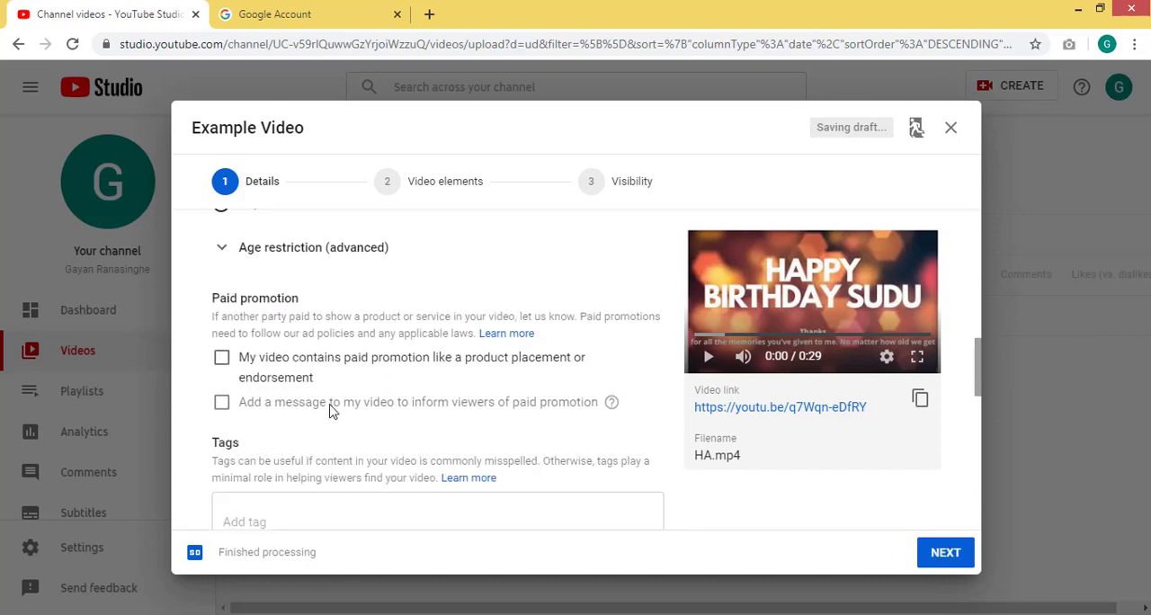
scroll(266, 353, down, 1)
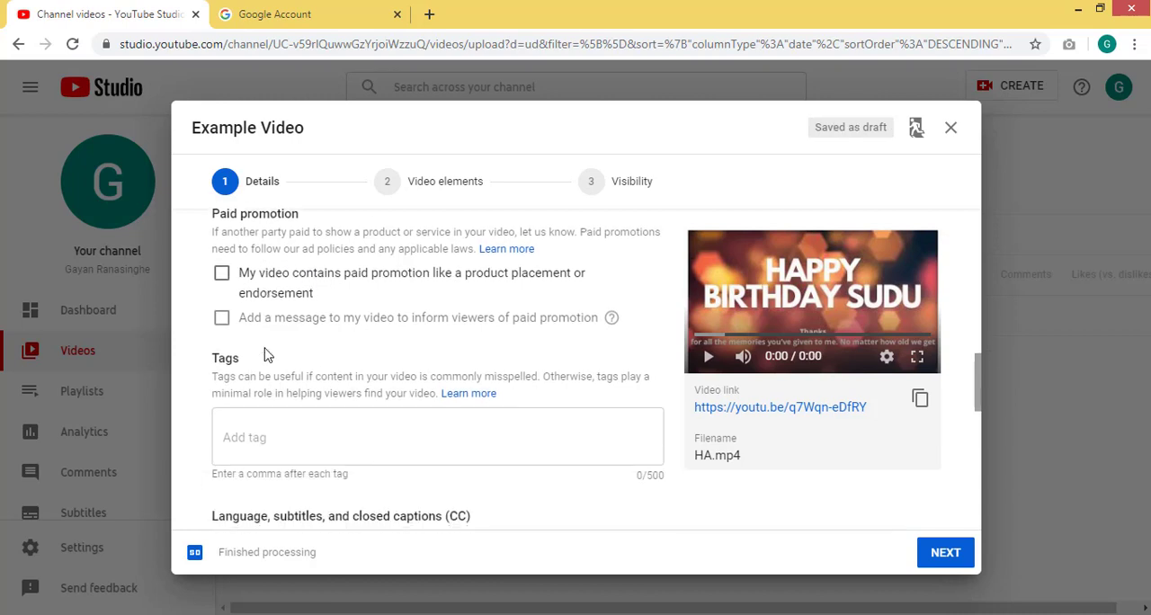
click(261, 434)
scroll(544, 410, down, 2)
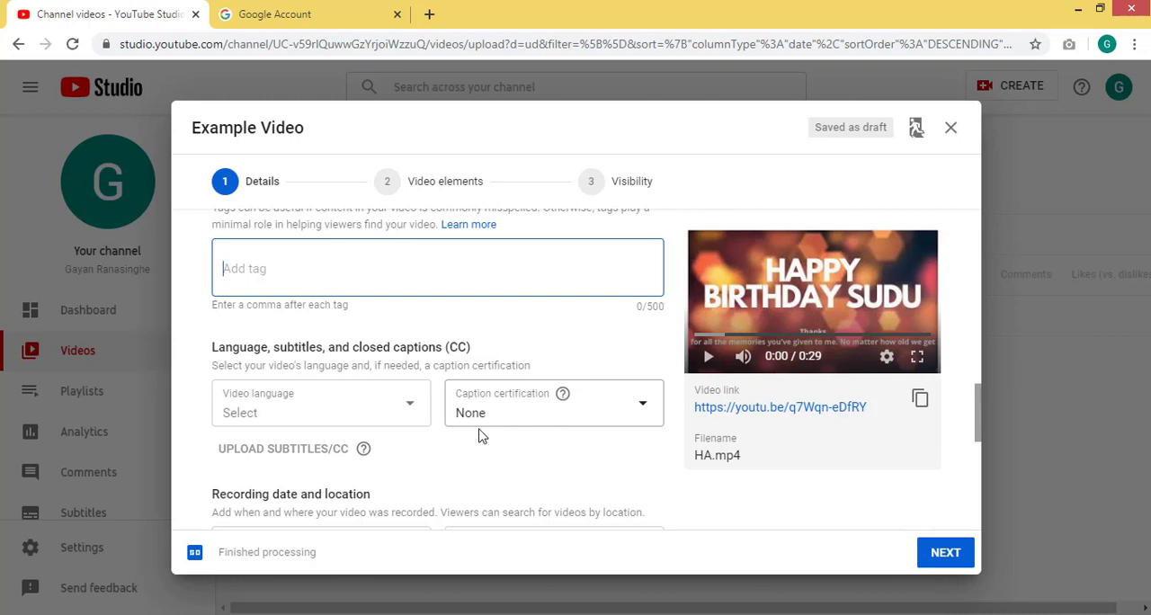
scroll(479, 436, down, 2)
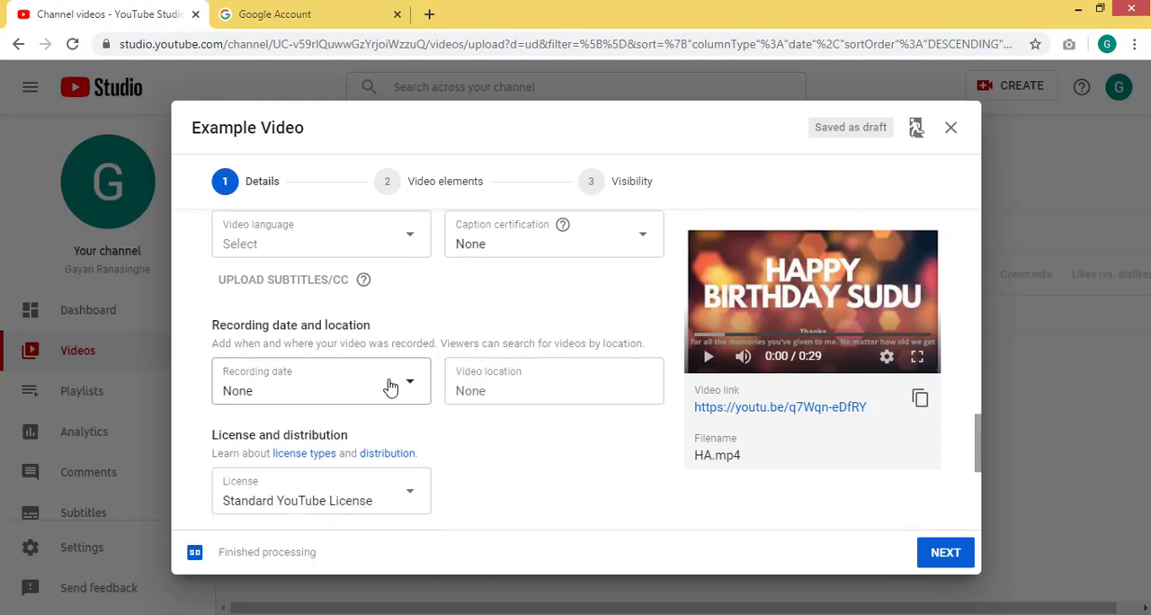
scroll(452, 461, down, 2)
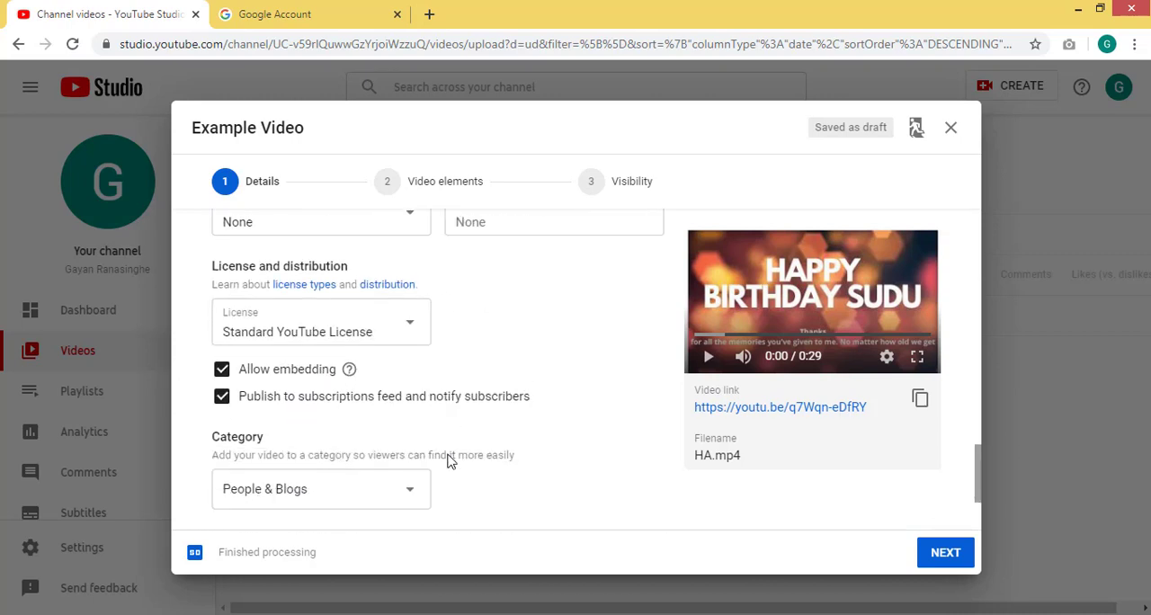
scroll(450, 460, down, 1)
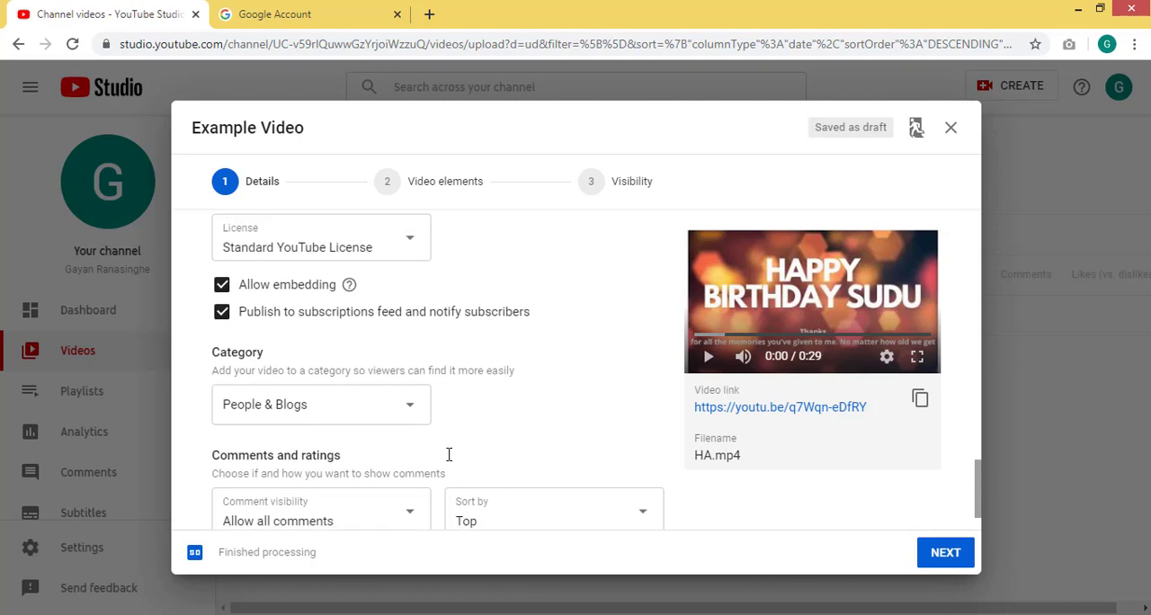
scroll(449, 454, down, 1)
- Look through the available video categories and close the list without changing the category
click(414, 349)
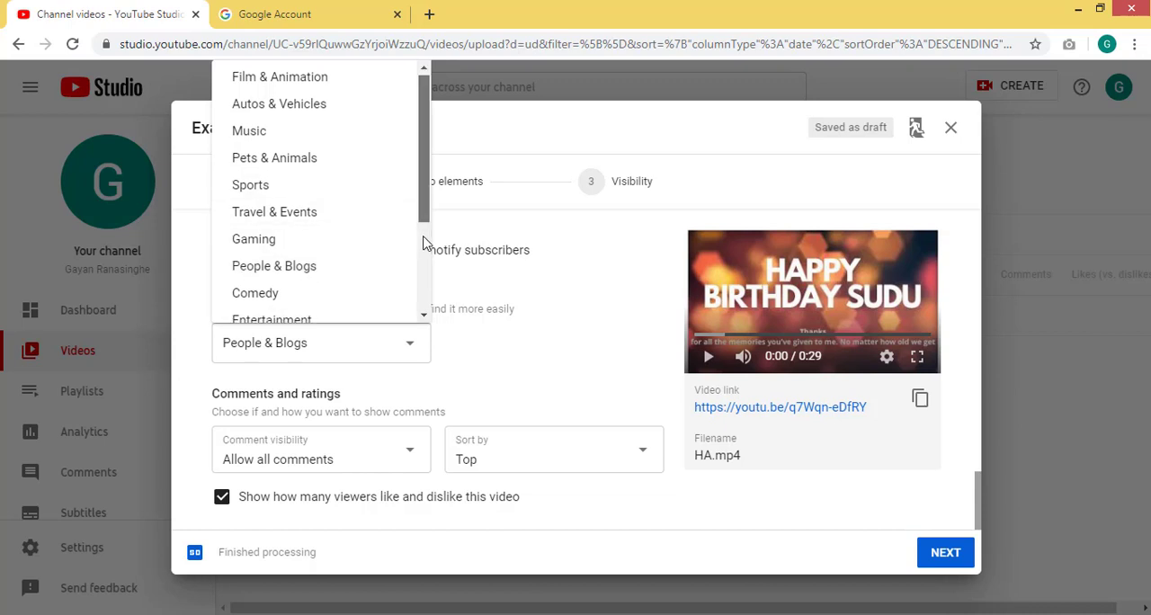
mouse_move(420, 216)
mouse_down()
mouse_move(422, 311)
mouse_move(406, 214)
mouse_up()
click(483, 377)
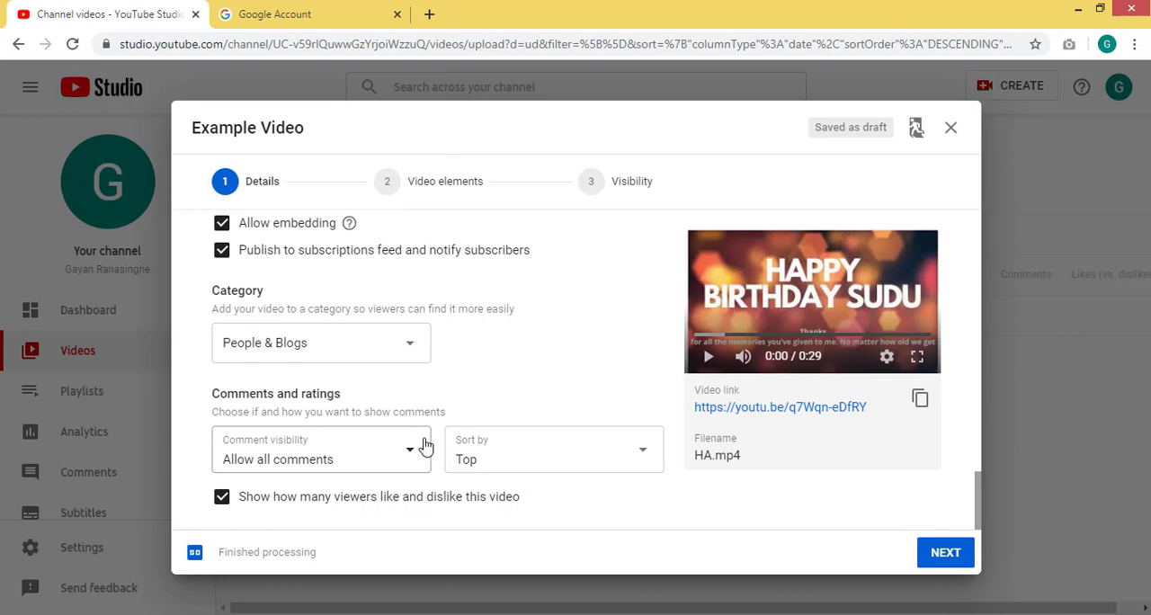
- Skip the end screen and cards, set the video's visibility to Public, and publish it
click(931, 558)
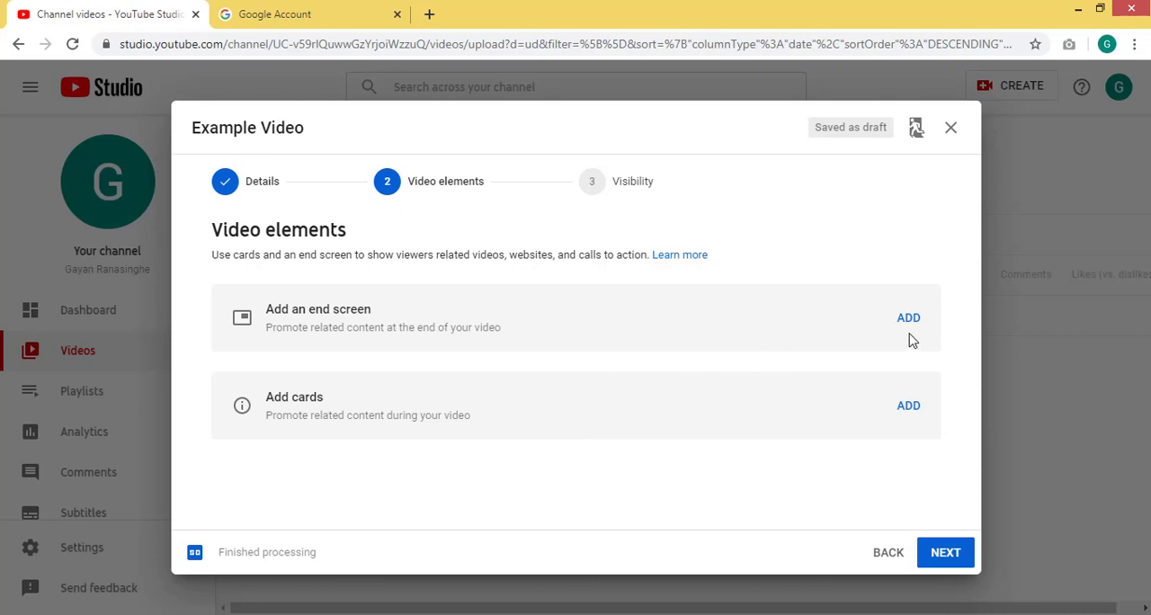
click(946, 553)
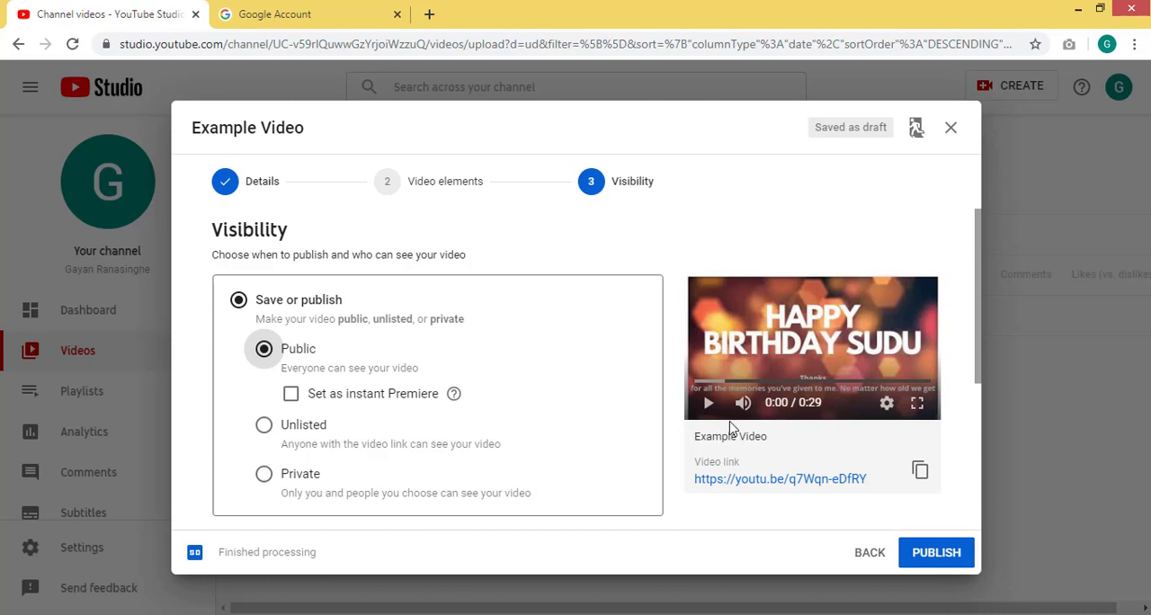
click(931, 555)
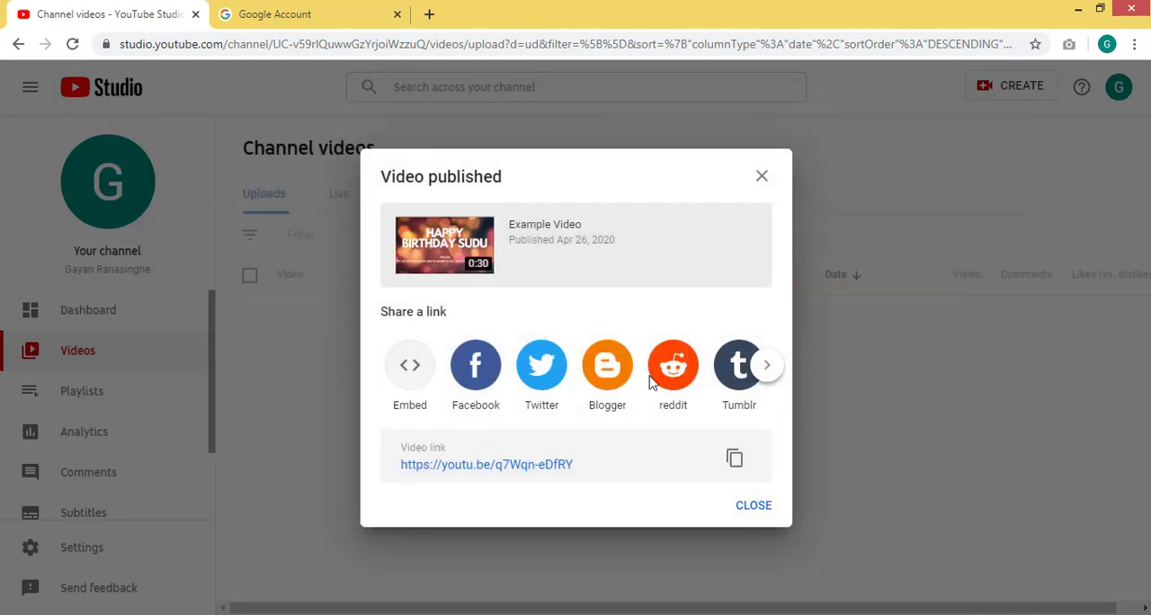
- Browse all the link-sharing options for the published video and close the sharing dialog
click(766, 365)
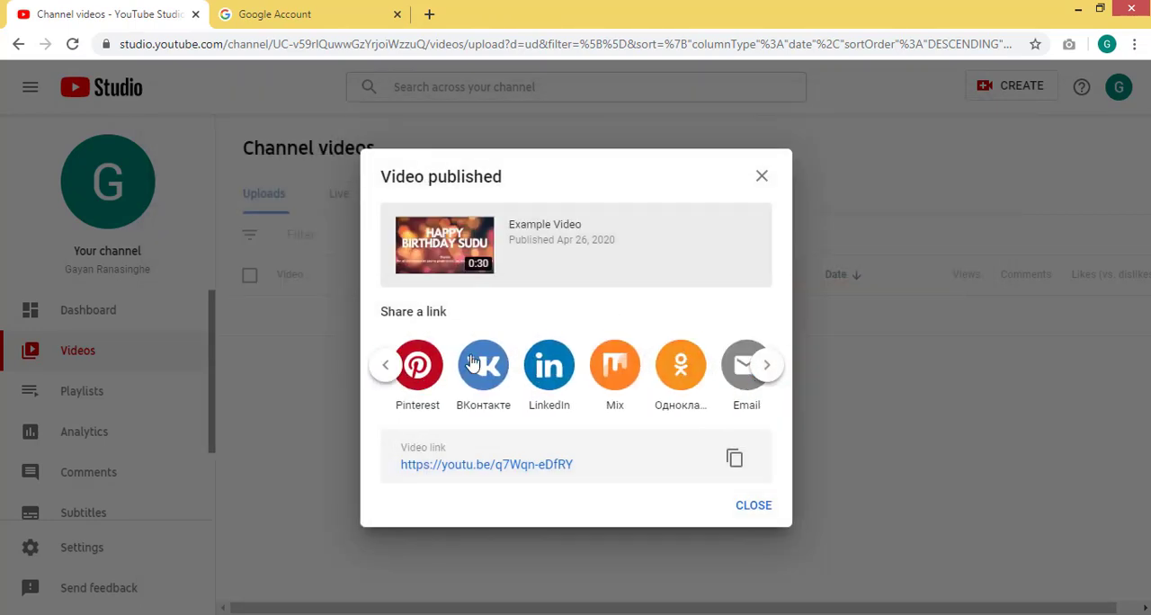
click(766, 366)
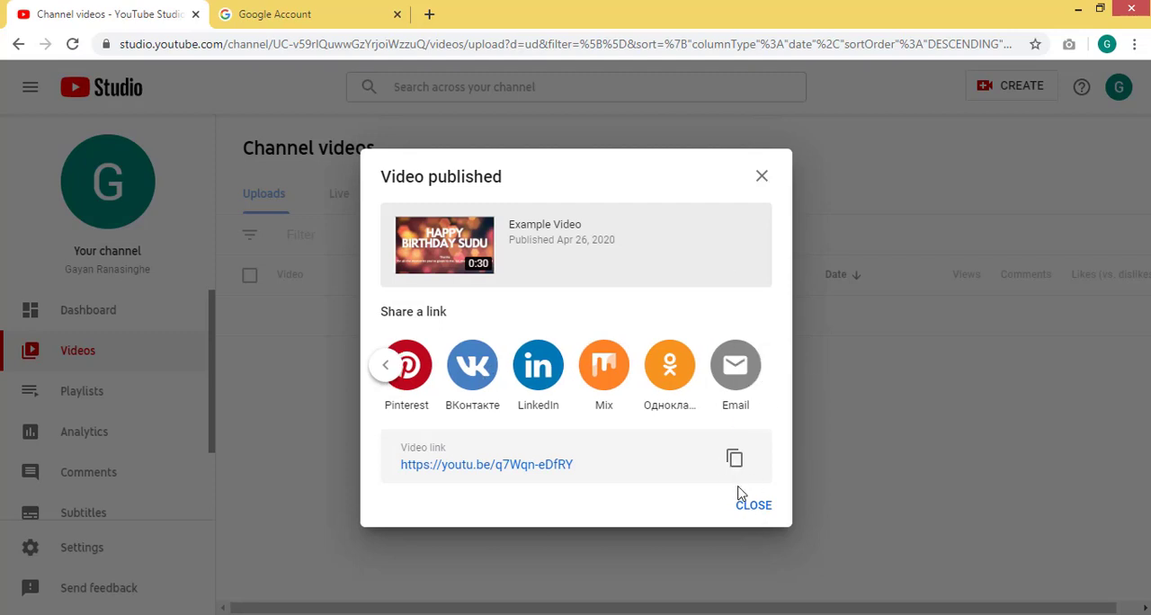
click(755, 514)
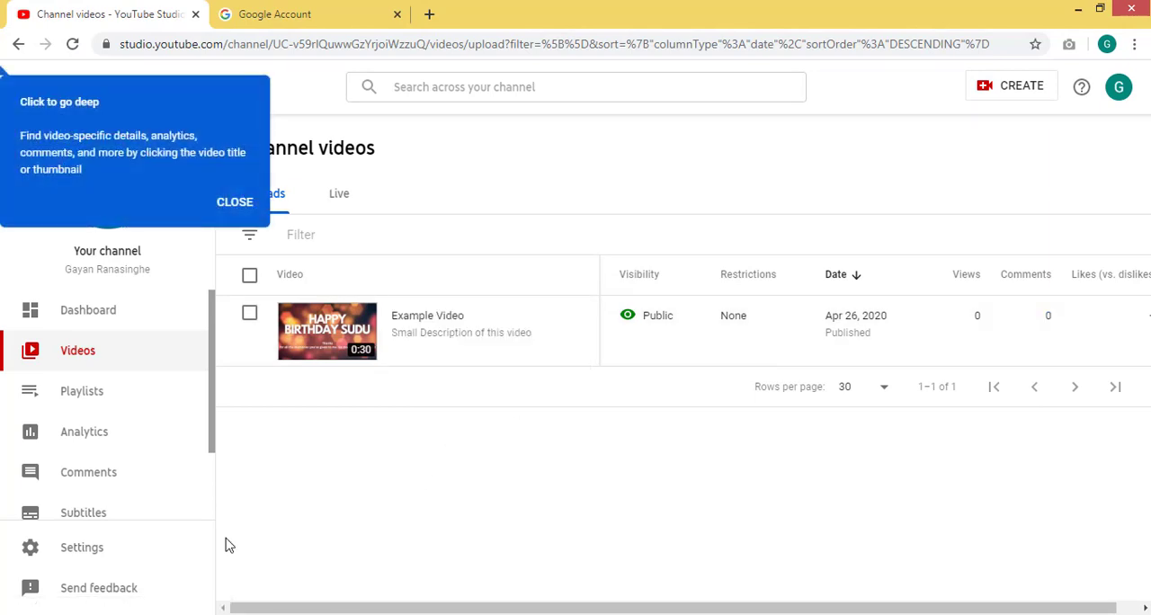
- Check the latest video's performance on the channel dashboard and return to the list of channel videos
click(21, 313)
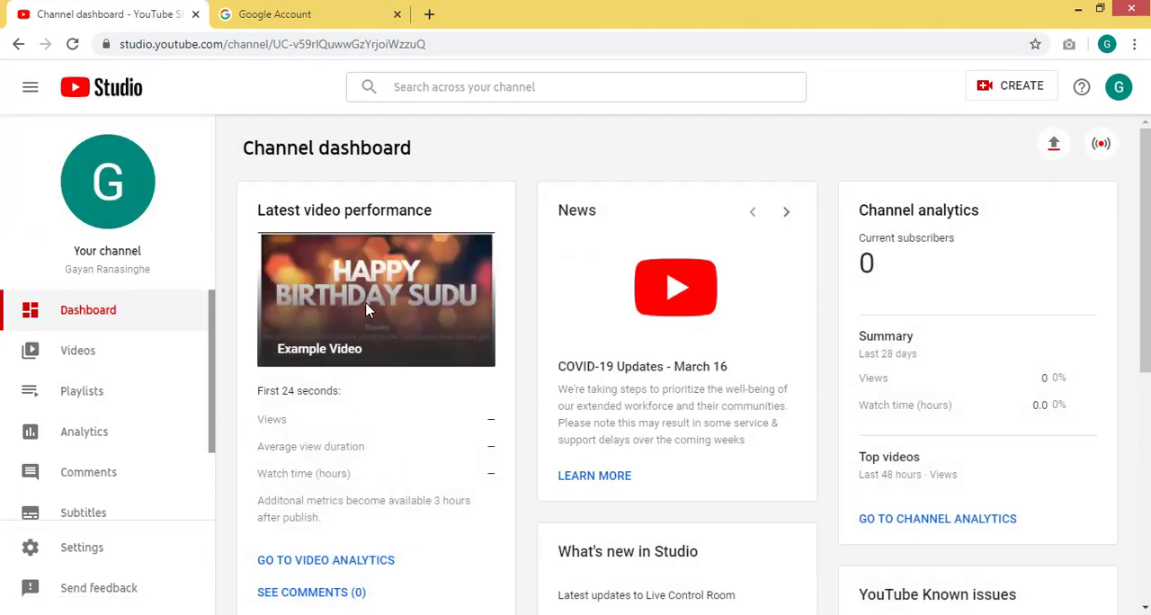
click(65, 354)
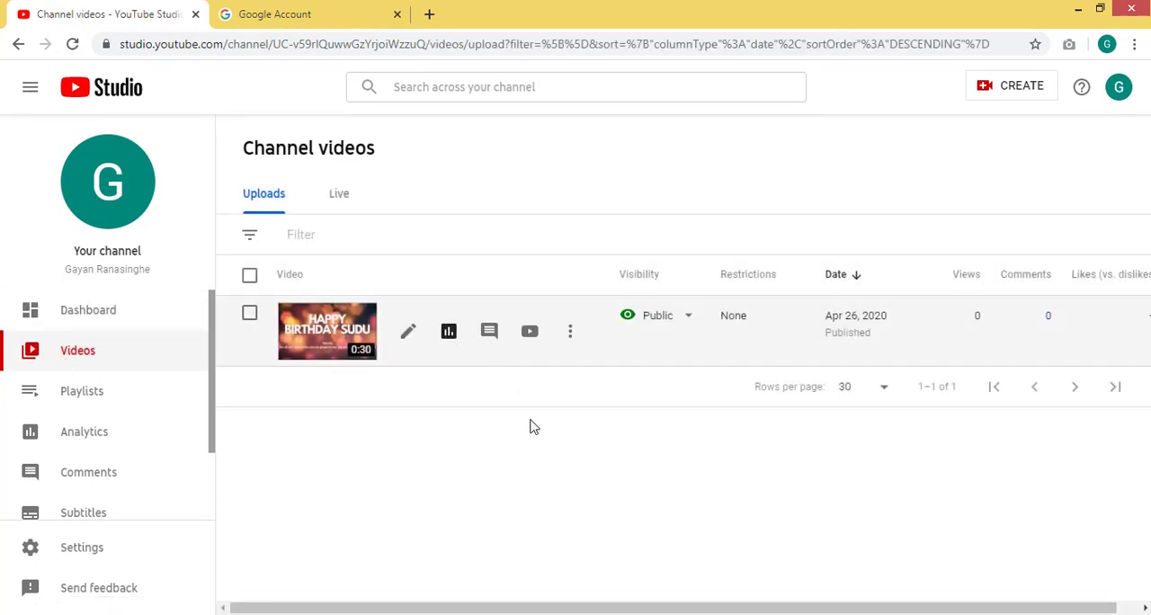